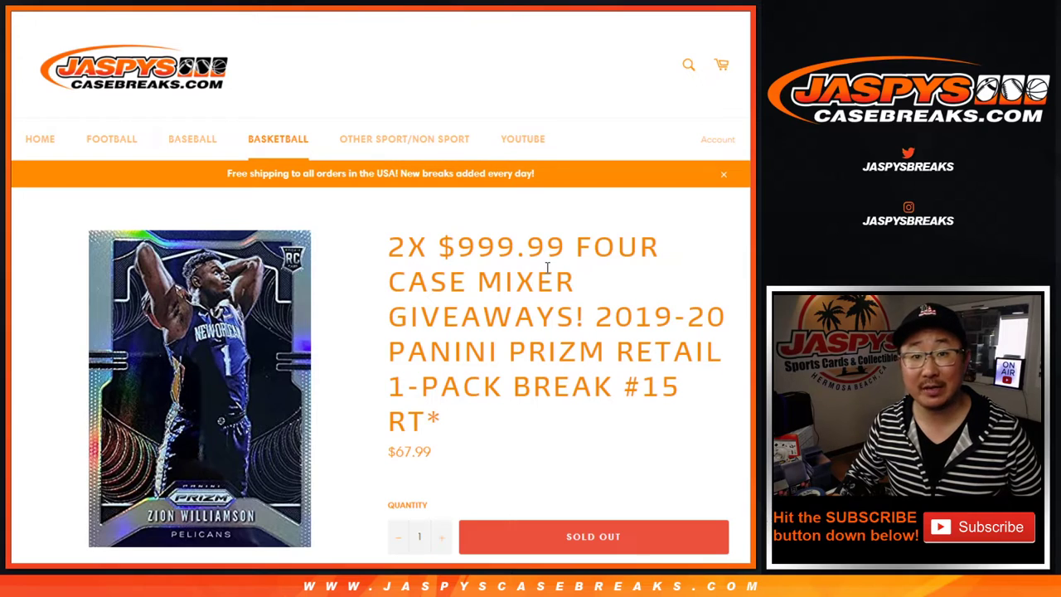
- Highlight the word RETAIL in the break title, then clear the selection
{"action": "double_click", "coordinate": [654, 351]}
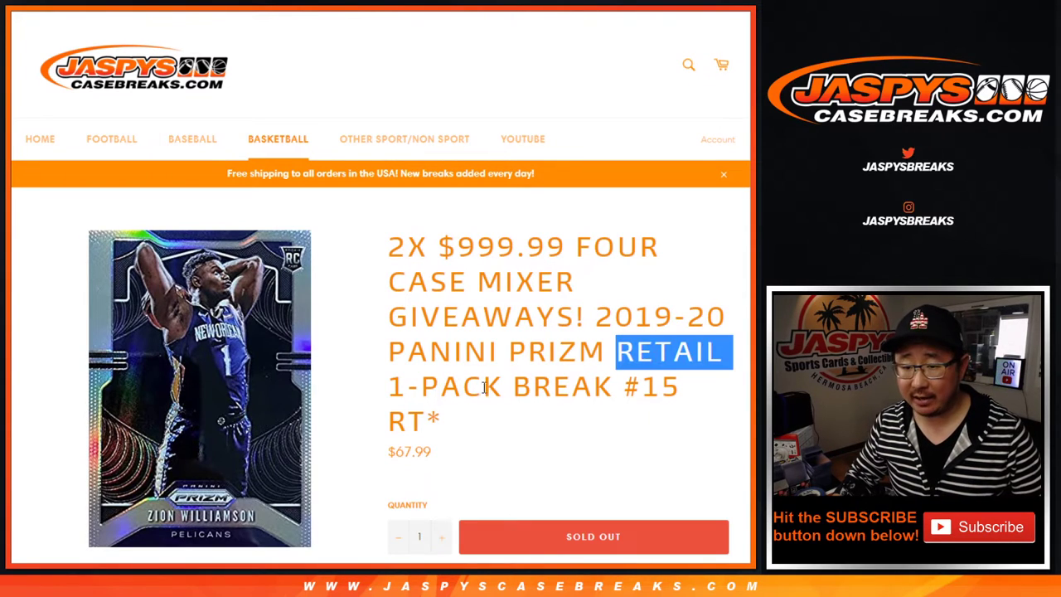
{"action": "left_click_drag", "start_coordinate": [409, 387], "coordinate": [484, 387]}
{"action": "left_click", "coordinate": [484, 387]}
- Highlight the rule about randomizing all 30 names, then scroll the team list back to the top
{"action": "scroll", "coordinate": [569, 364], "scroll_direction": "down", "scroll_amount": 3}
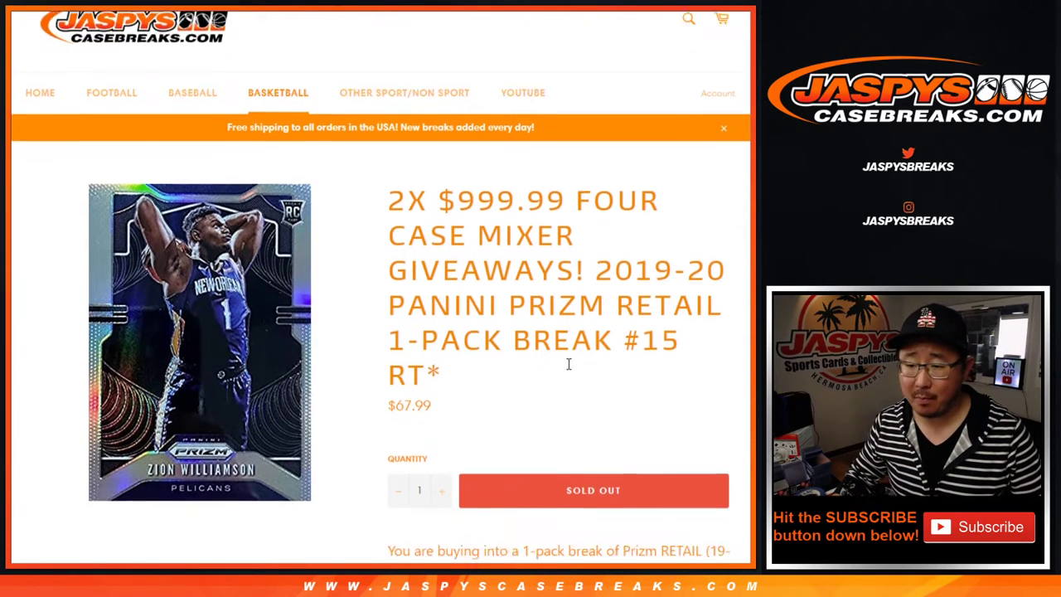
{"action": "scroll", "coordinate": [623, 325], "scroll_direction": "down", "scroll_amount": 1}
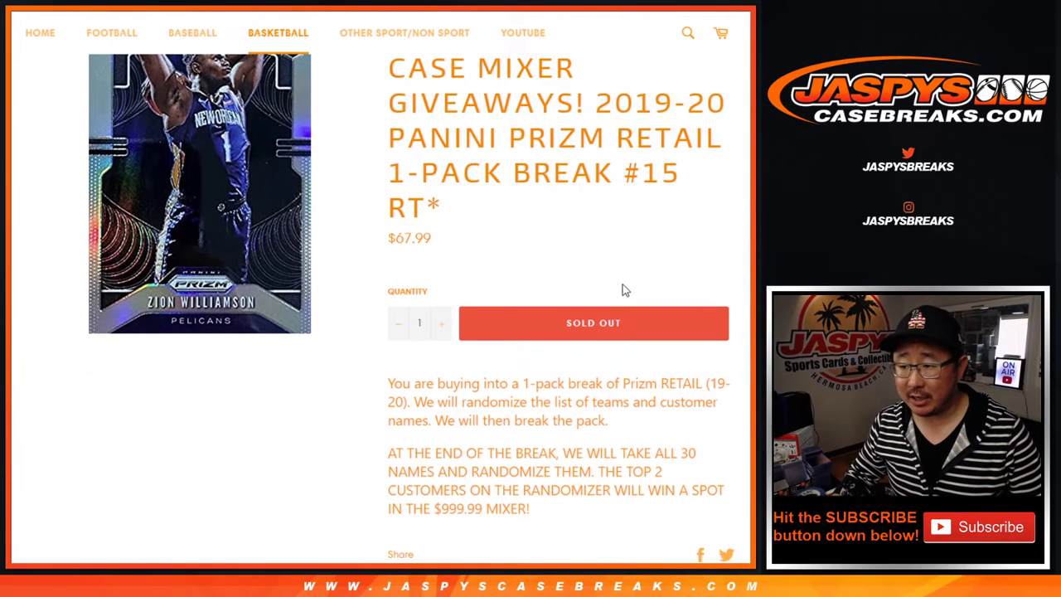
{"action": "scroll", "coordinate": [628, 300], "scroll_direction": "down", "scroll_amount": 1}
{"action": "left_click_drag", "start_coordinate": [446, 381], "coordinate": [594, 440]}
{"action": "left_click", "coordinate": [593, 443]}
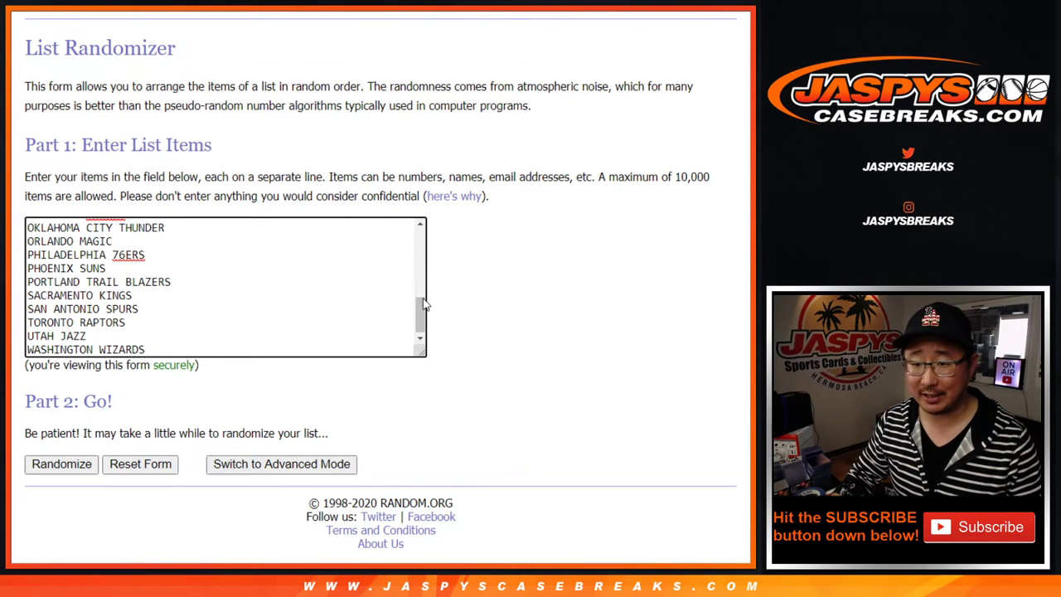
{"action": "left_click_drag", "start_coordinate": [423, 305], "coordinate": [421, 234]}
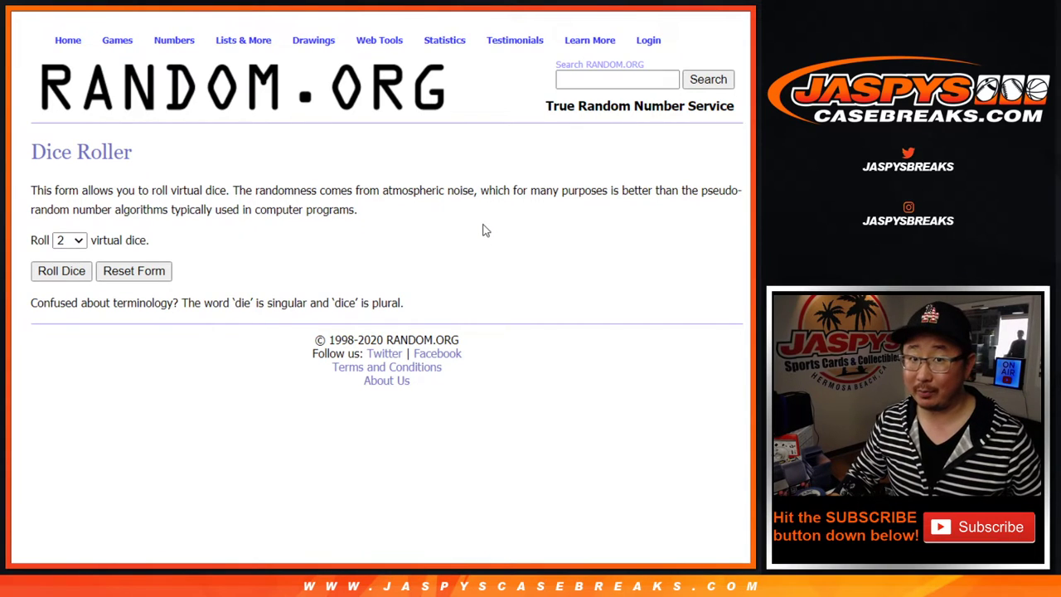
- Roll the two dice (both fours) and return to the 30-name list at the Randomize button
{"action": "left_click", "coordinate": [58, 277]}
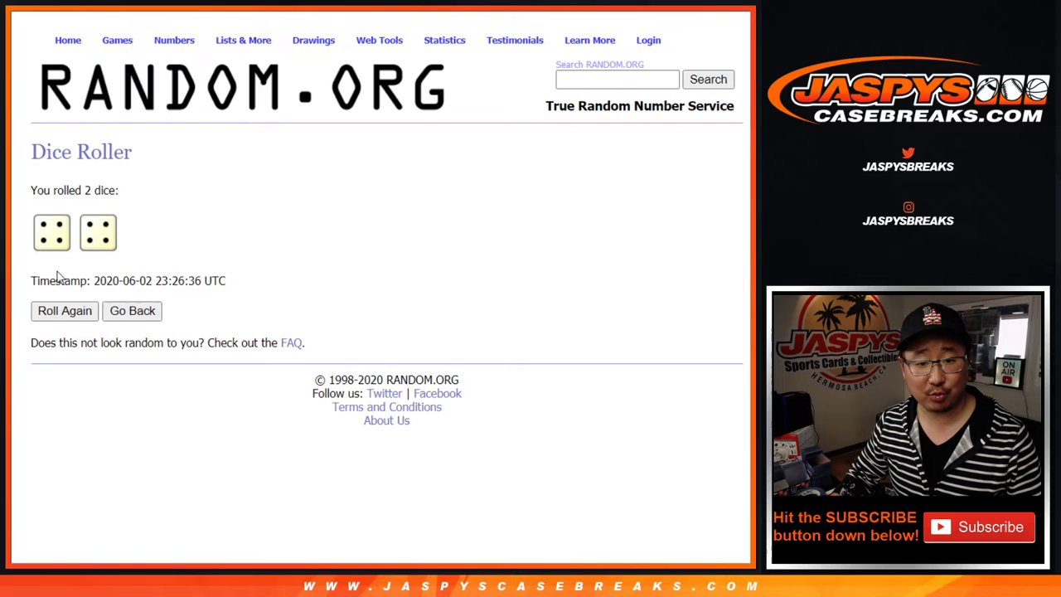
{"action": "key", "text": "ctrl+Tab"}
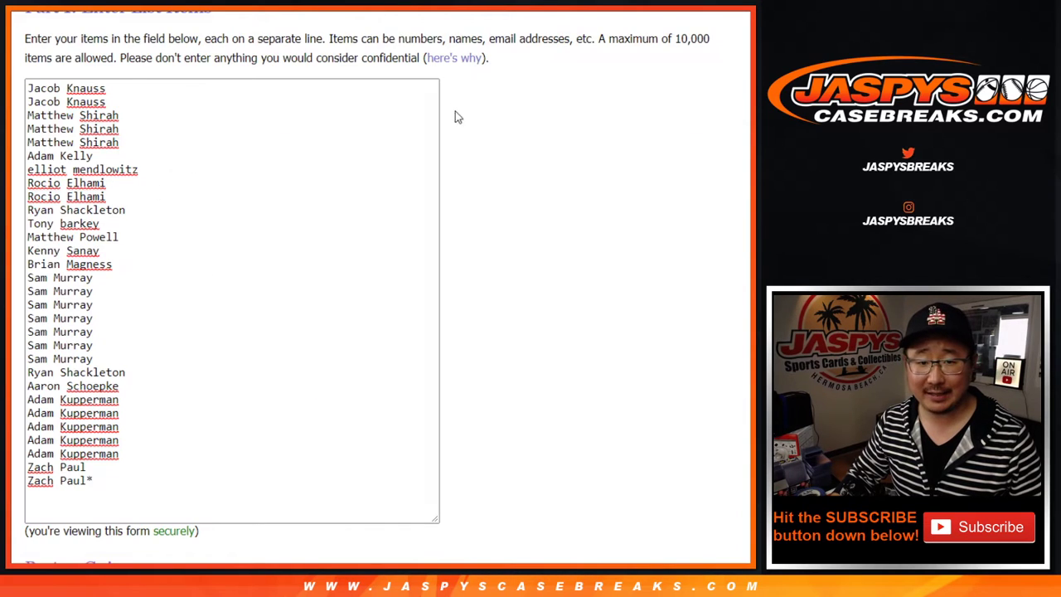
{"action": "scroll", "coordinate": [311, 228], "scroll_direction": "down", "scroll_amount": 2}
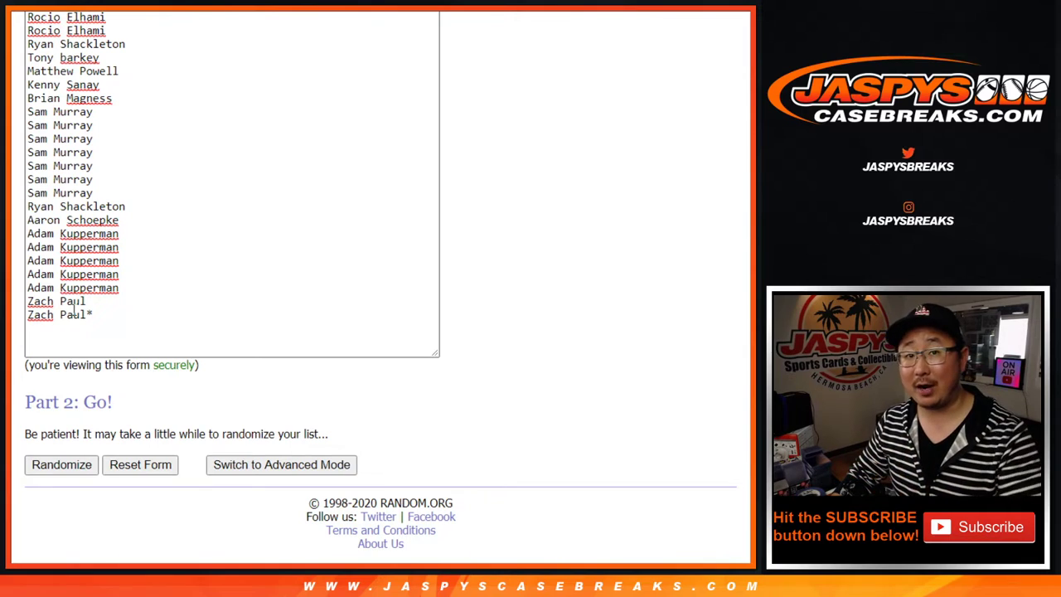
{"action": "key", "text": "ctrl+Tab"}
{"action": "key", "text": "ctrl+Tab"}
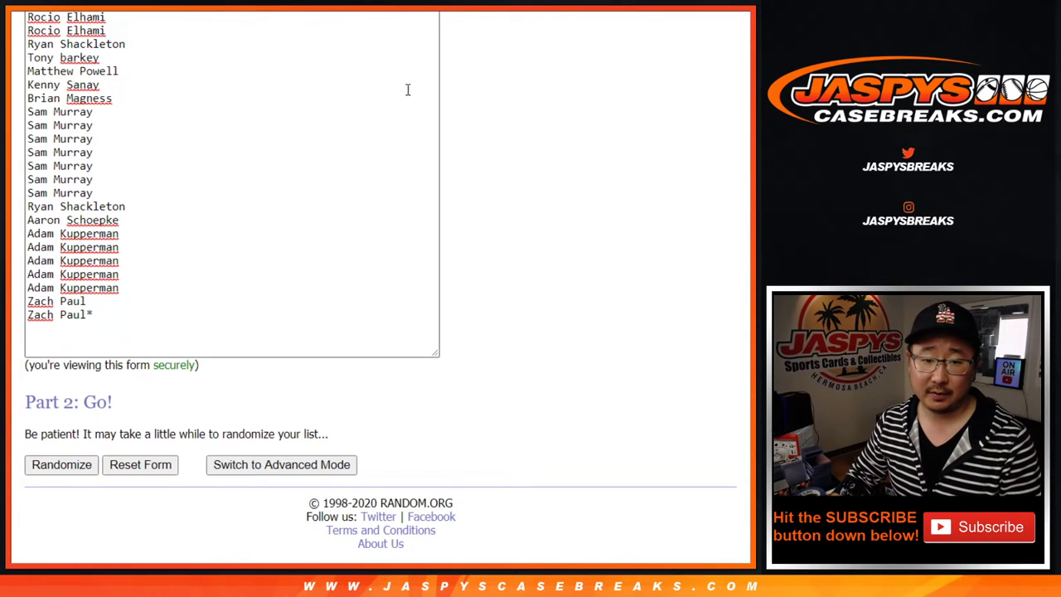
- Shuffle the 30 customer names eight times in the List Randomizer
{"action": "left_click", "coordinate": [45, 466]}
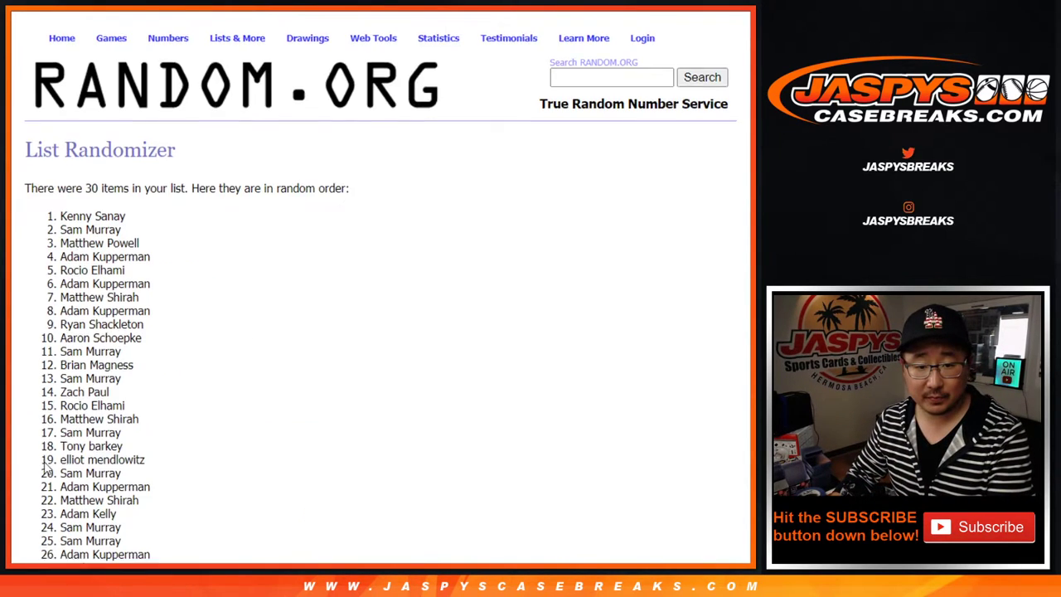
{"action": "scroll", "coordinate": [45, 470], "scroll_direction": "down", "scroll_amount": 3}
{"action": "left_click", "coordinate": [45, 465]}
{"action": "left_click", "coordinate": [46, 466]}
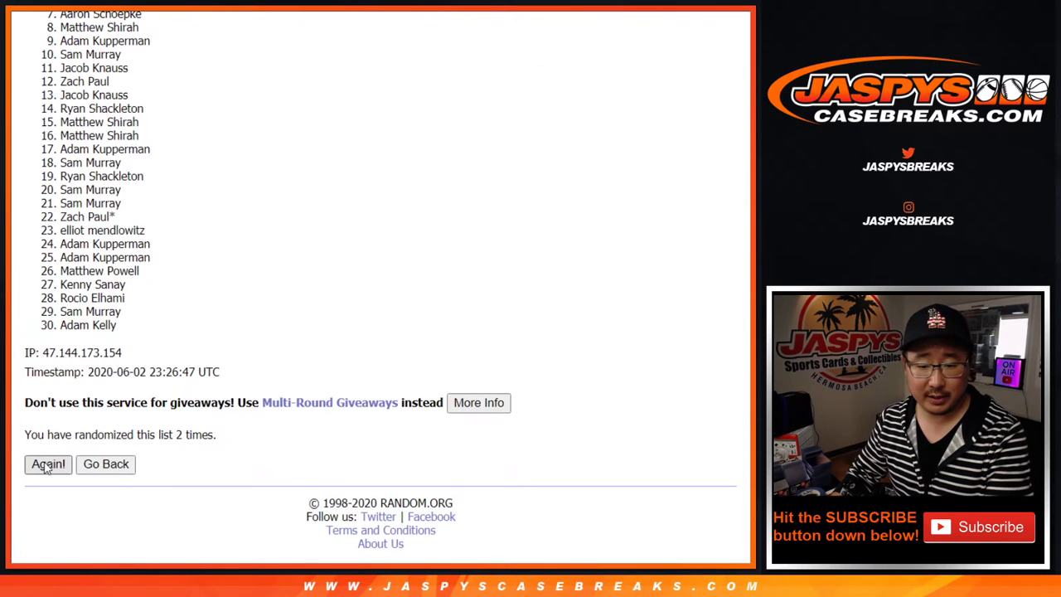
{"action": "left_click", "coordinate": [46, 465]}
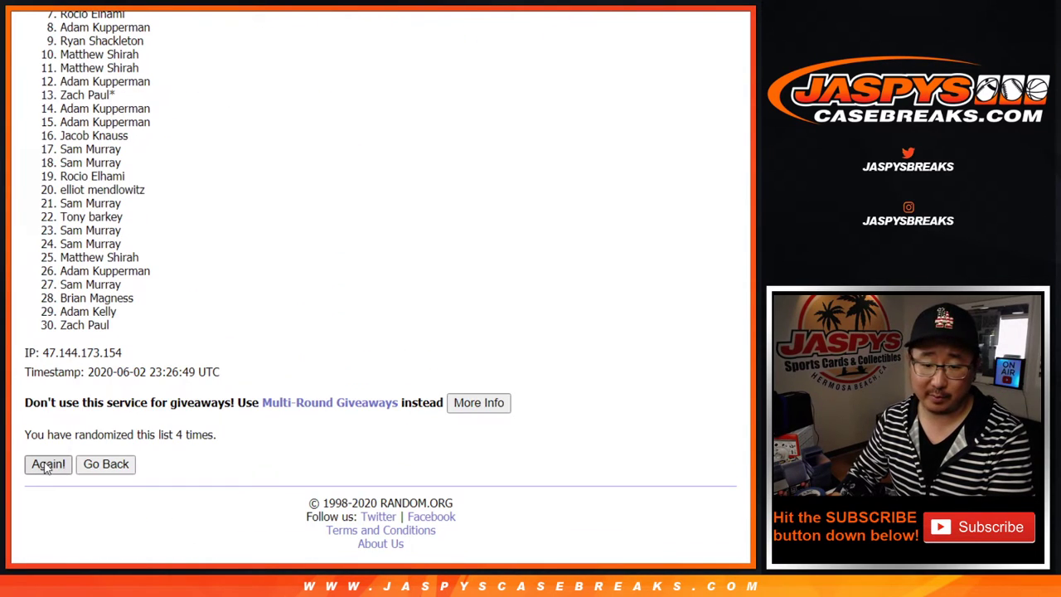
{"action": "left_click", "coordinate": [47, 466]}
{"action": "left_click", "coordinate": [47, 465]}
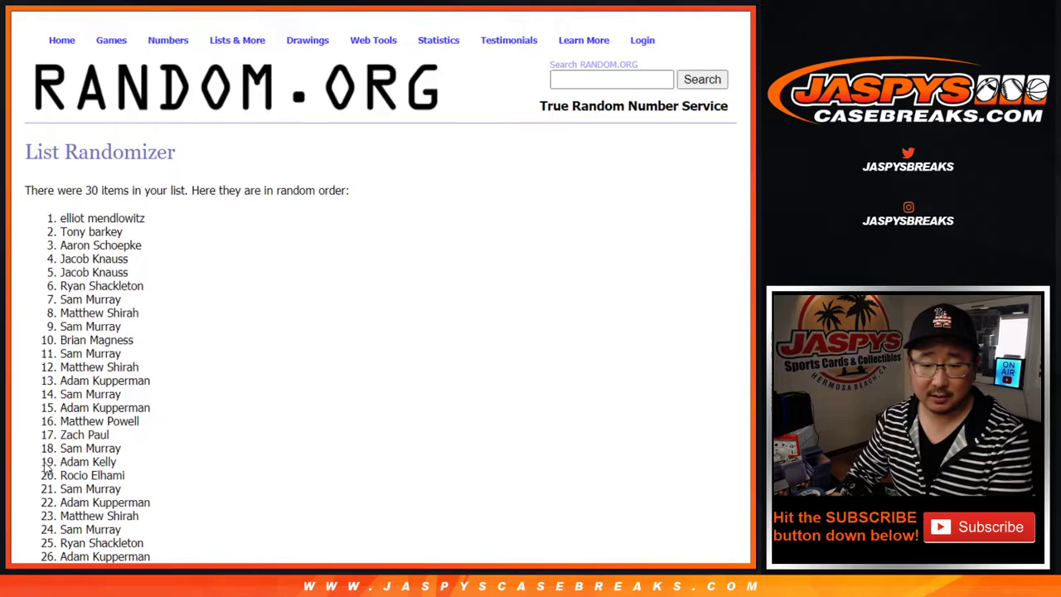
{"action": "left_click", "coordinate": [47, 465]}
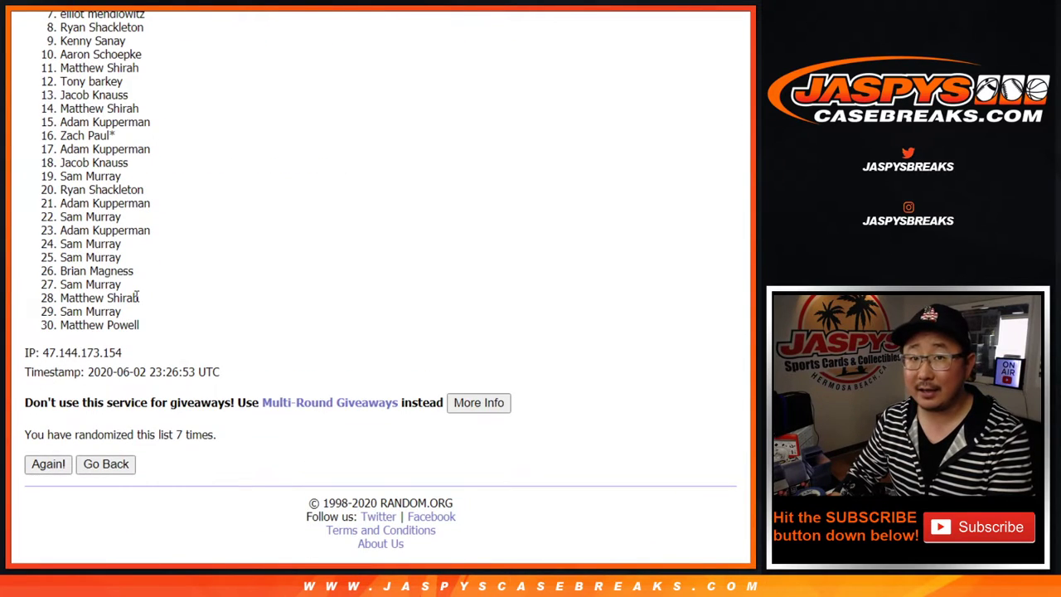
{"action": "key", "text": "Return"}
- Copy the final name order into column A of the sheet starting at A1, then return to the team list
{"action": "scroll", "coordinate": [152, 243], "scroll_direction": "up", "scroll_amount": 4}
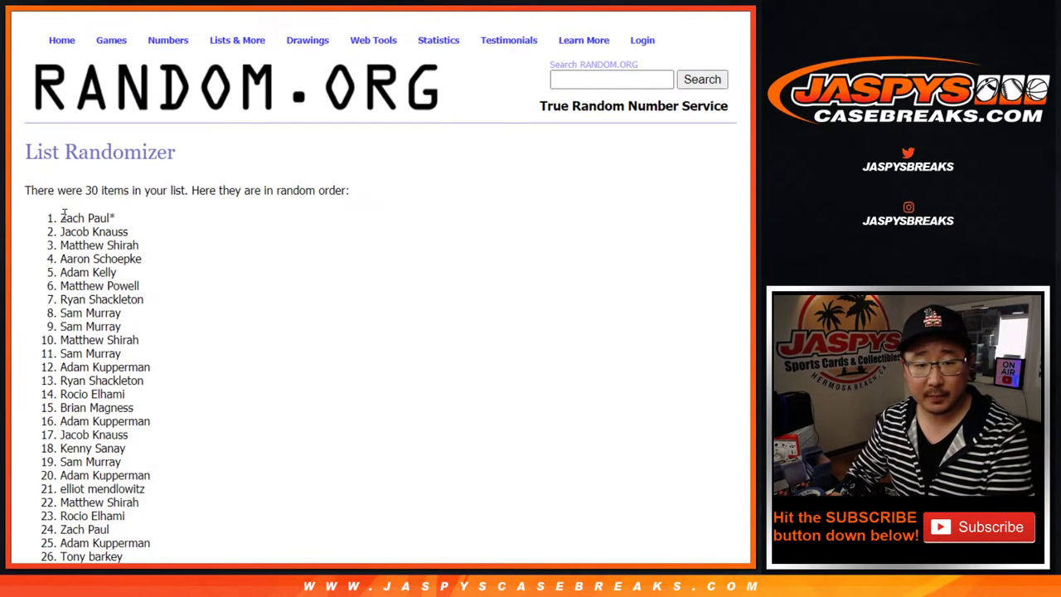
{"action": "mouse_move", "coordinate": [61, 216]}
{"action": "left_mouse_down"}
{"action": "mouse_move", "coordinate": [177, 547]}
{"action": "mouse_move", "coordinate": [142, 446]}
{"action": "left_mouse_up"}
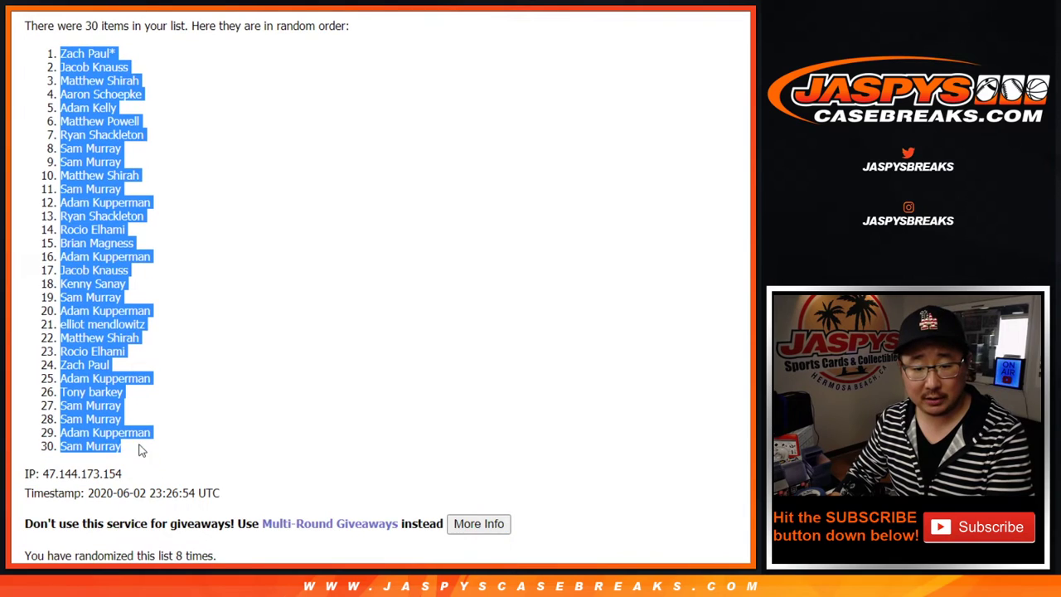
{"action": "scroll", "coordinate": [187, 376], "scroll_direction": "down", "scroll_amount": 2}
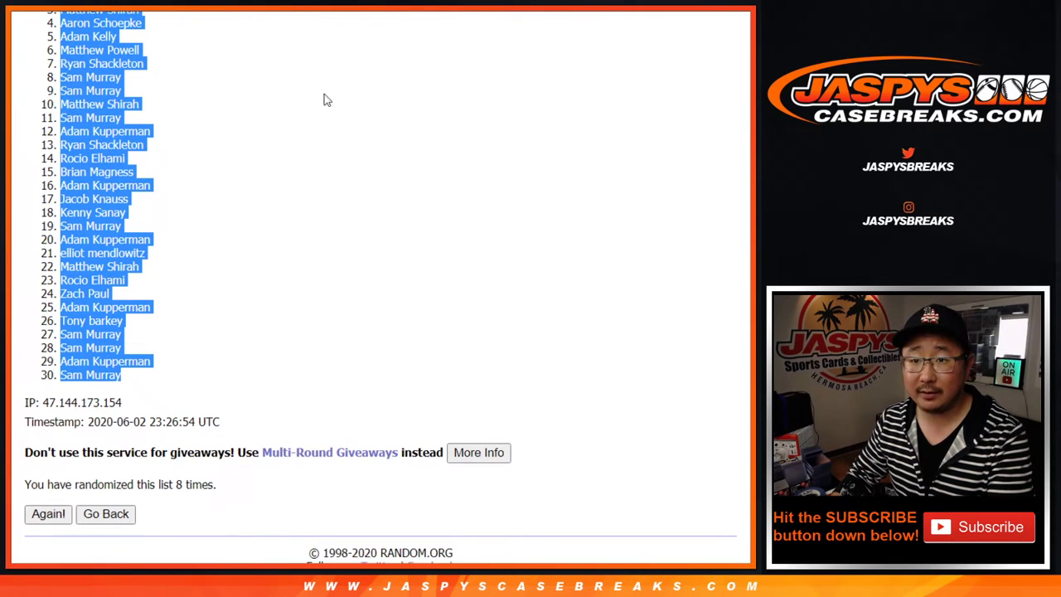
{"action": "key", "text": "ctrl+c"}
{"action": "key", "text": "alt+Tab"}
{"action": "right_click", "coordinate": [109, 130]}
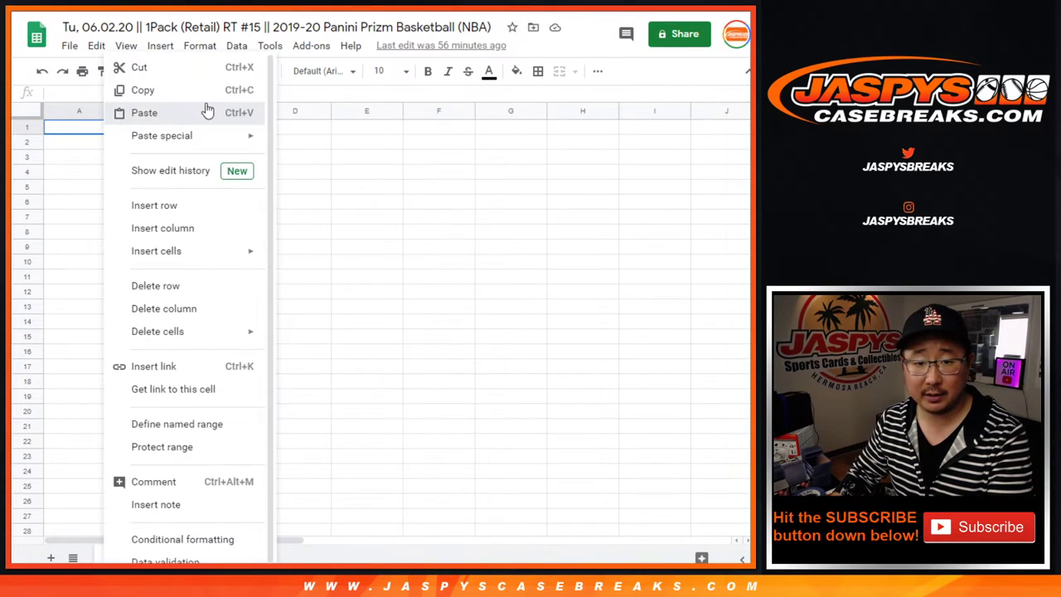
{"action": "left_click", "coordinate": [141, 112]}
{"action": "key", "text": "alt+Tab"}
{"action": "key", "text": "ctrl+Tab"}
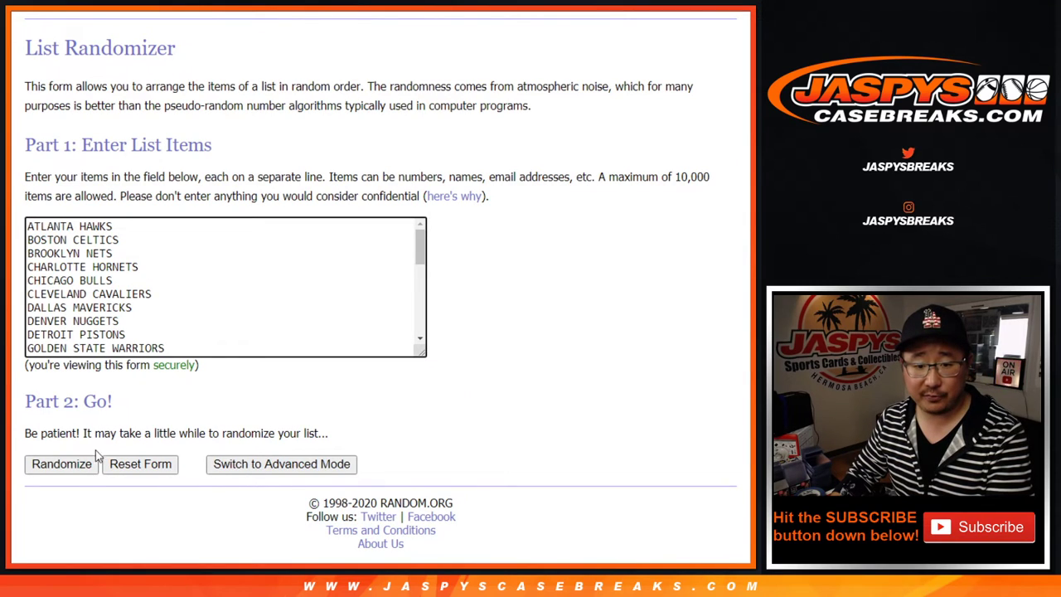
- Randomize the NBA team list eight times
{"action": "left_click", "coordinate": [71, 464]}
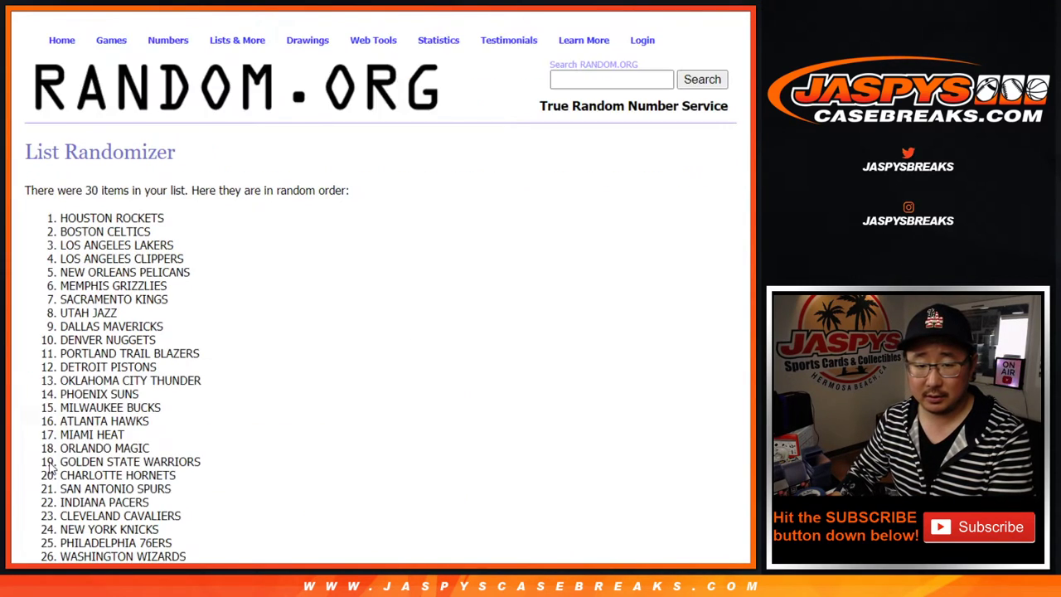
{"action": "scroll", "coordinate": [51, 468], "scroll_direction": "down", "scroll_amount": 3}
{"action": "left_click", "coordinate": [48, 464]}
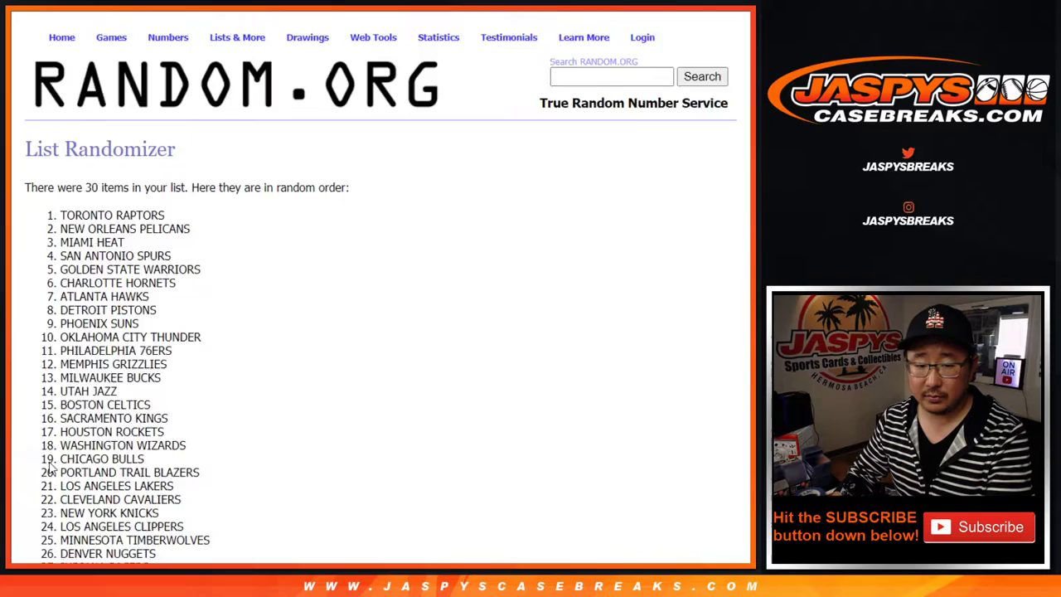
{"action": "scroll", "coordinate": [52, 468], "scroll_direction": "down", "scroll_amount": 5}
{"action": "left_click", "coordinate": [48, 464]}
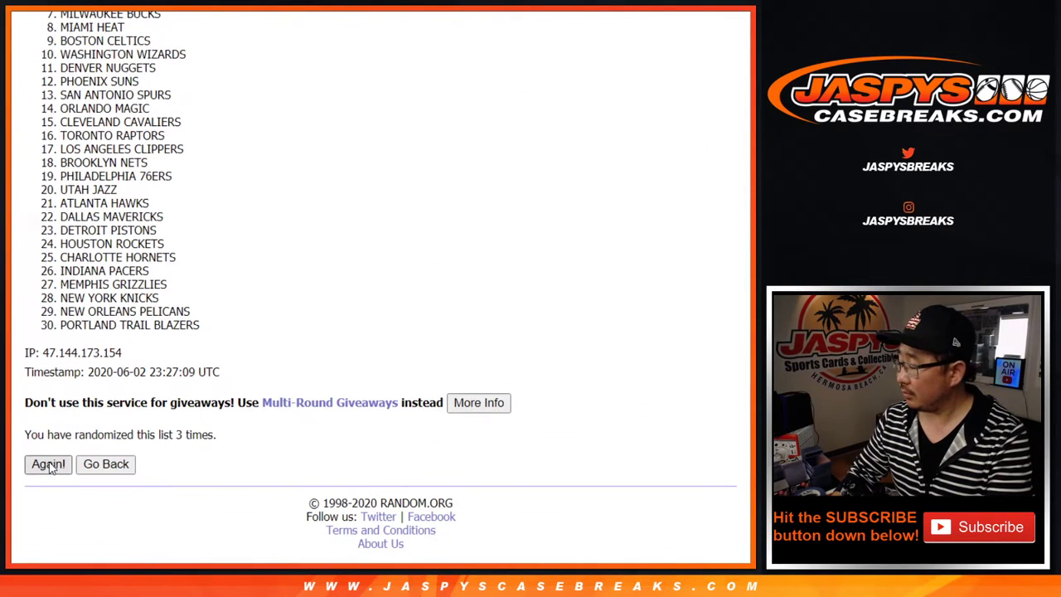
{"action": "left_click", "coordinate": [48, 464]}
{"action": "left_click", "coordinate": [48, 464]}
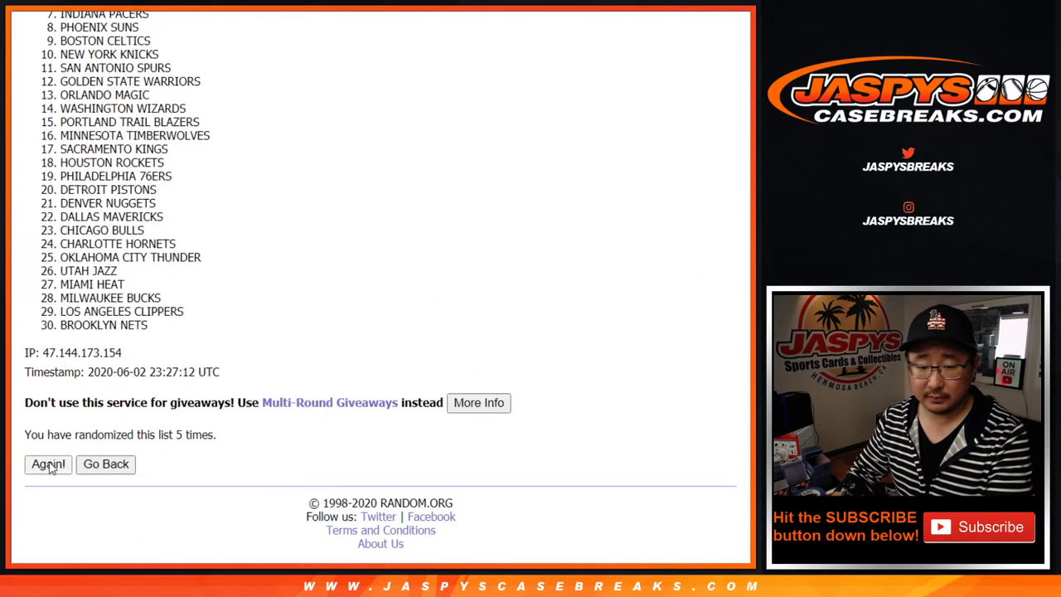
{"action": "left_click", "coordinate": [48, 464]}
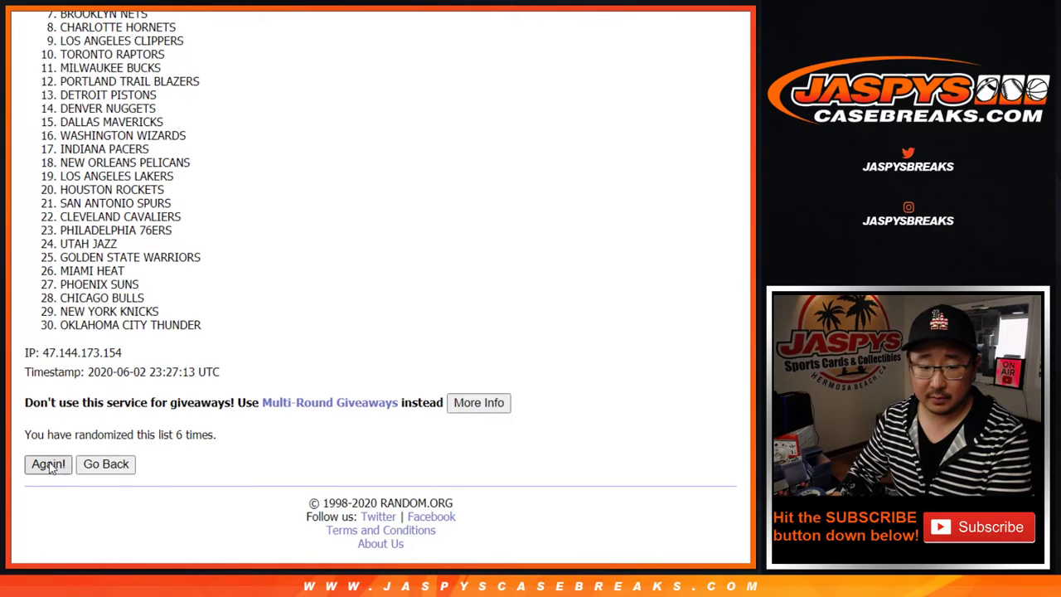
{"action": "left_click", "coordinate": [48, 464]}
{"action": "left_click", "coordinate": [48, 464]}
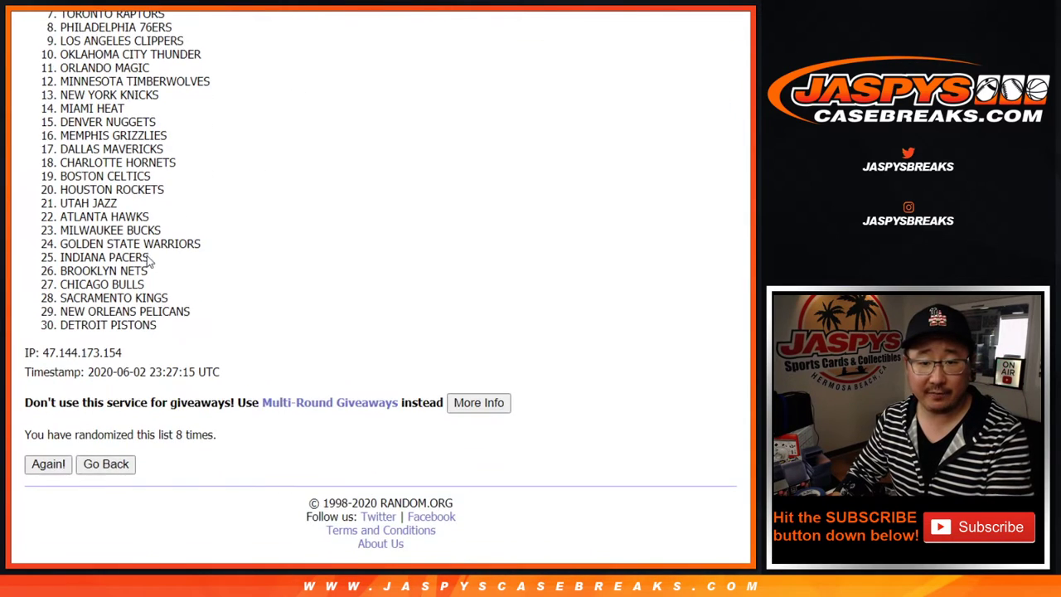
- Select the full shuffled list of 30 teams, Cleveland Cavaliers first, for the spreadsheet
{"action": "scroll", "coordinate": [80, 220], "scroll_direction": "up", "scroll_amount": 4}
{"action": "mouse_move", "coordinate": [61, 218]}
{"action": "left_mouse_down"}
{"action": "mouse_move", "coordinate": [157, 398]}
{"action": "mouse_move", "coordinate": [166, 327]}
{"action": "mouse_move", "coordinate": [179, 331]}
{"action": "left_mouse_up"}
{"action": "scroll", "coordinate": [286, 308], "scroll_direction": "up", "scroll_amount": 1}
{"action": "scroll", "coordinate": [286, 307], "scroll_direction": "up", "scroll_amount": 1}
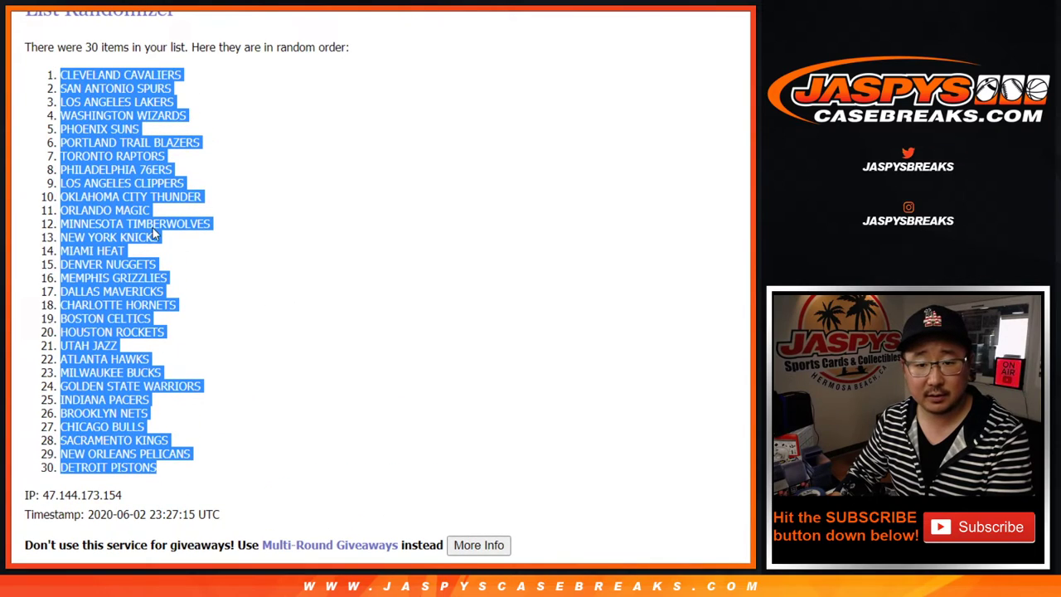
{"action": "key", "text": "alt+Tab"}
- Paste the teams into column B from B1 and set the whole sheet to Nunito size 12
{"action": "right_click", "coordinate": [173, 128]}
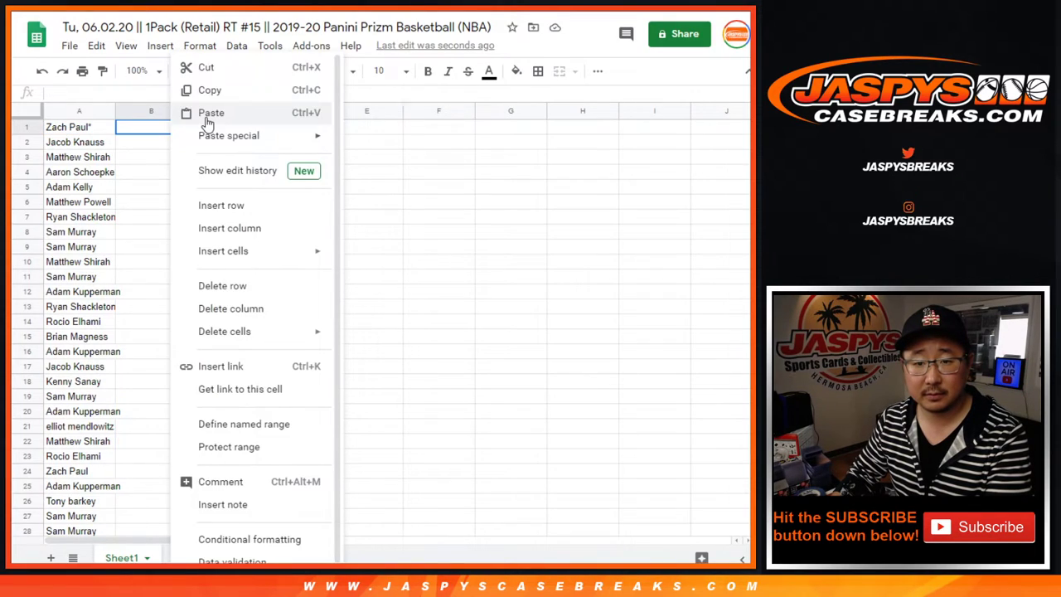
{"action": "left_click", "coordinate": [207, 112]}
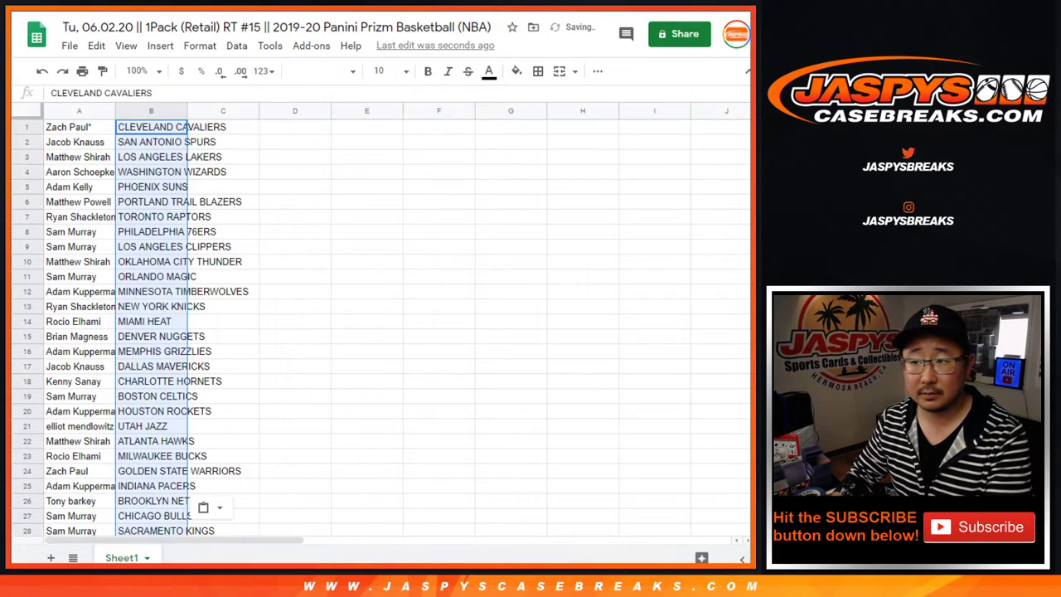
{"action": "left_click", "coordinate": [33, 110]}
{"action": "left_click", "coordinate": [328, 71]}
{"action": "left_click", "coordinate": [329, 213]}
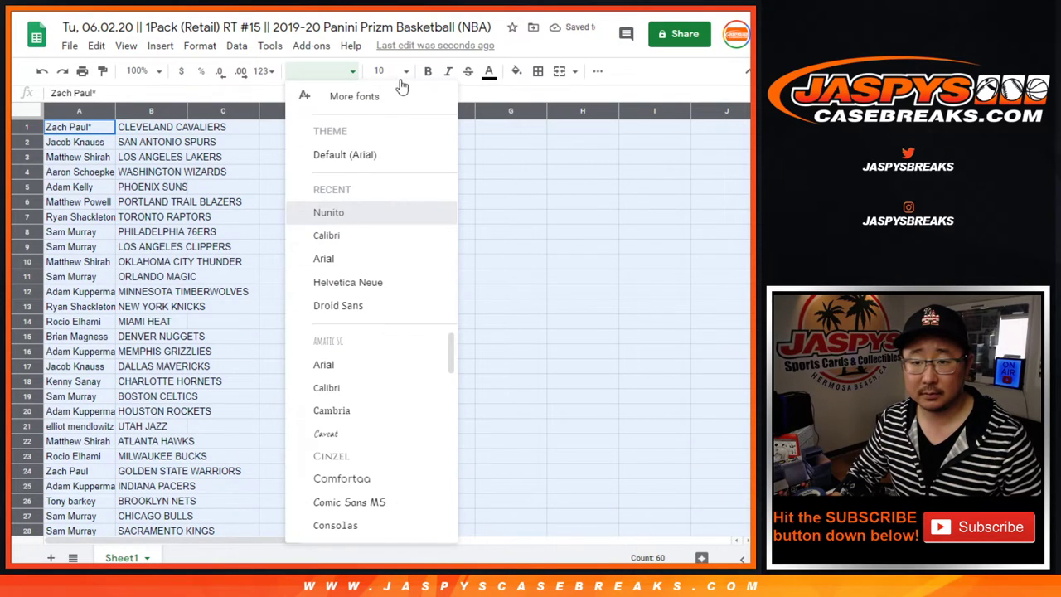
{"action": "left_click", "coordinate": [382, 72]}
{"action": "type", "text": "12"}
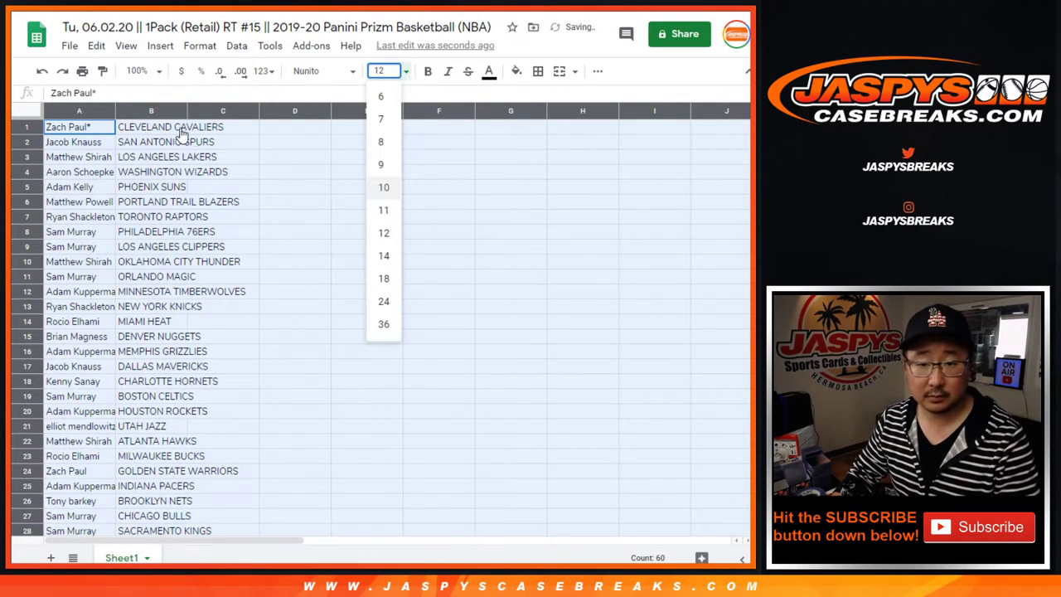
{"action": "key", "text": "Return"}
- Zoom to 125%, auto-fit columns A and B, and check the rows down to row 30
{"action": "left_click", "coordinate": [145, 71]}
{"action": "left_click", "coordinate": [141, 184]}
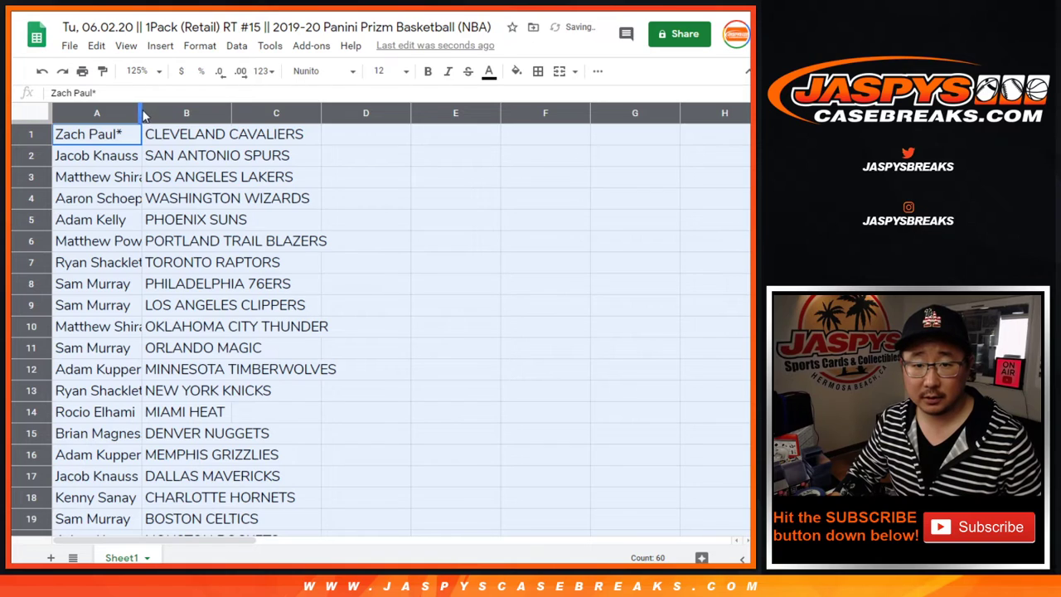
{"action": "double_click", "coordinate": [141, 111]}
{"action": "left_click", "coordinate": [213, 441], "text": "shift"}
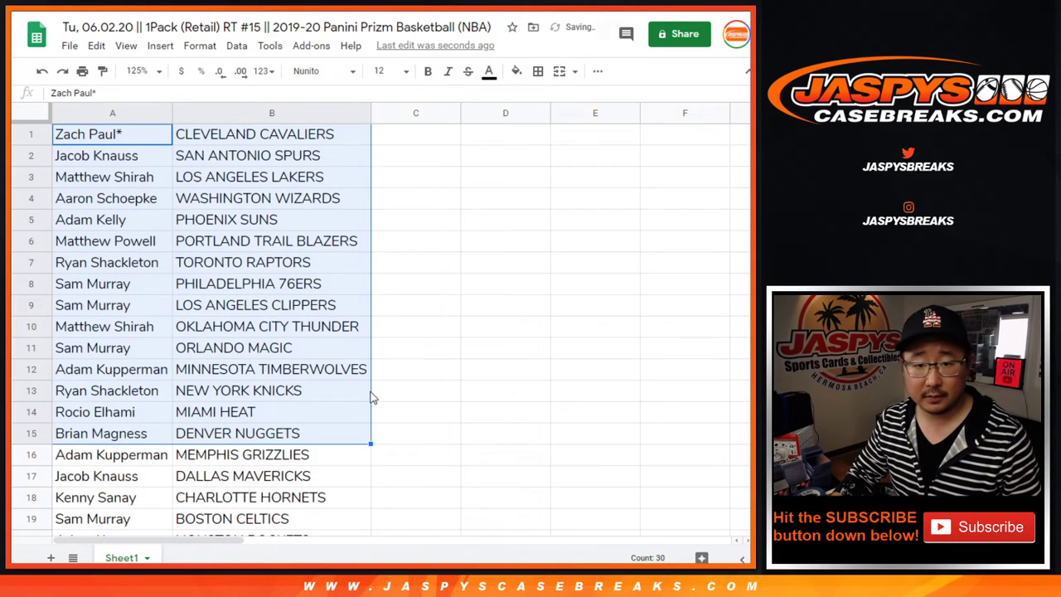
{"action": "scroll", "coordinate": [265, 368], "scroll_direction": "down", "scroll_amount": 5}
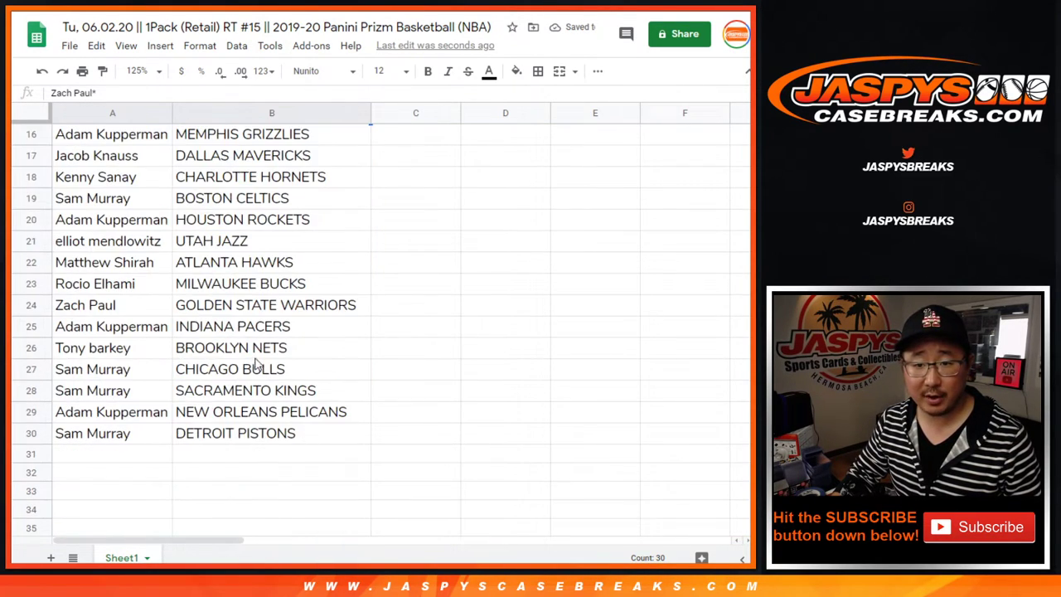
{"action": "left_click", "coordinate": [152, 184]}
{"action": "left_click", "coordinate": [247, 476], "text": "shift"}
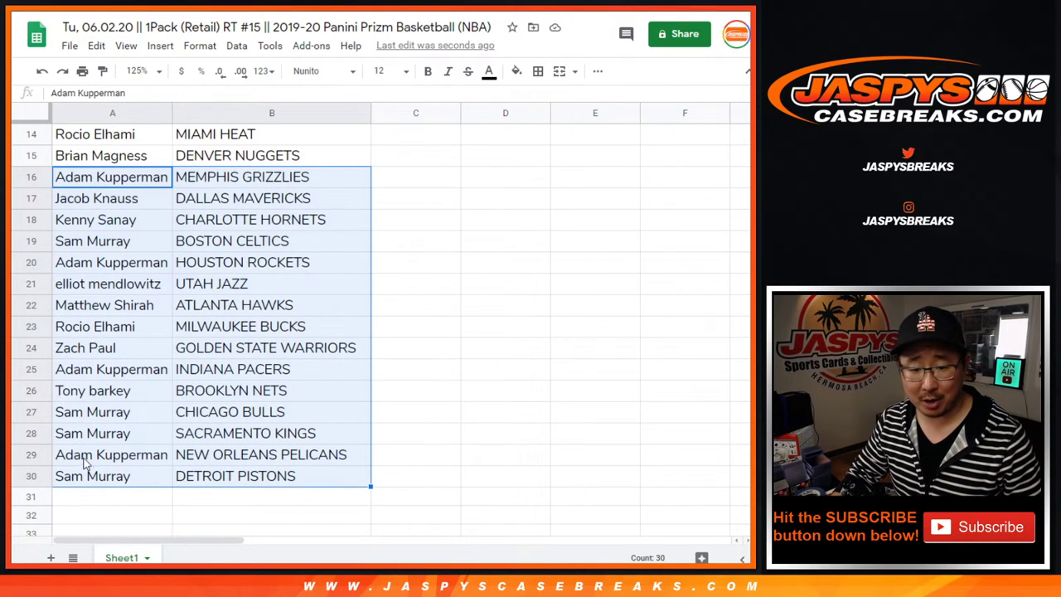
{"action": "left_click", "coordinate": [249, 472]}
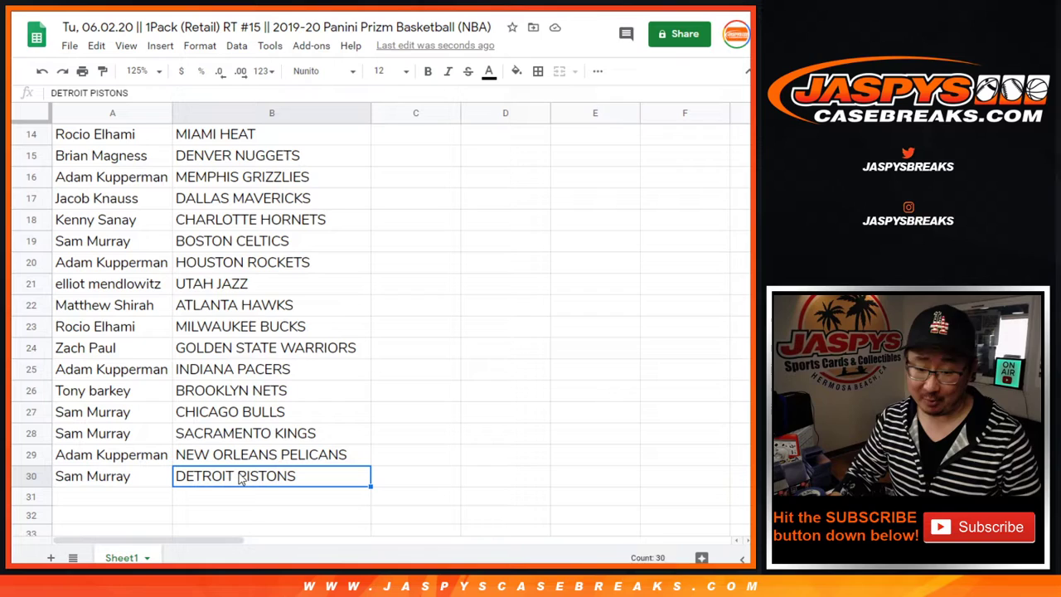
{"action": "key", "text": "ctrl+Up"}
- Zoom the sheet to 80% and dismiss the new form notification
{"action": "left_click", "coordinate": [139, 71]}
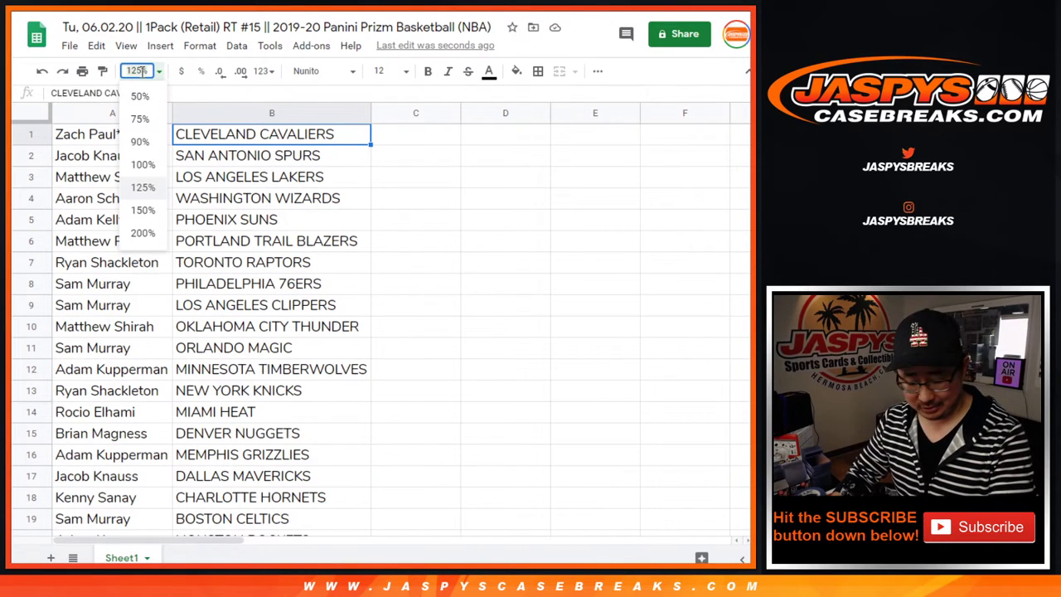
{"action": "type", "text": "80"}
{"action": "key", "text": "Return"}
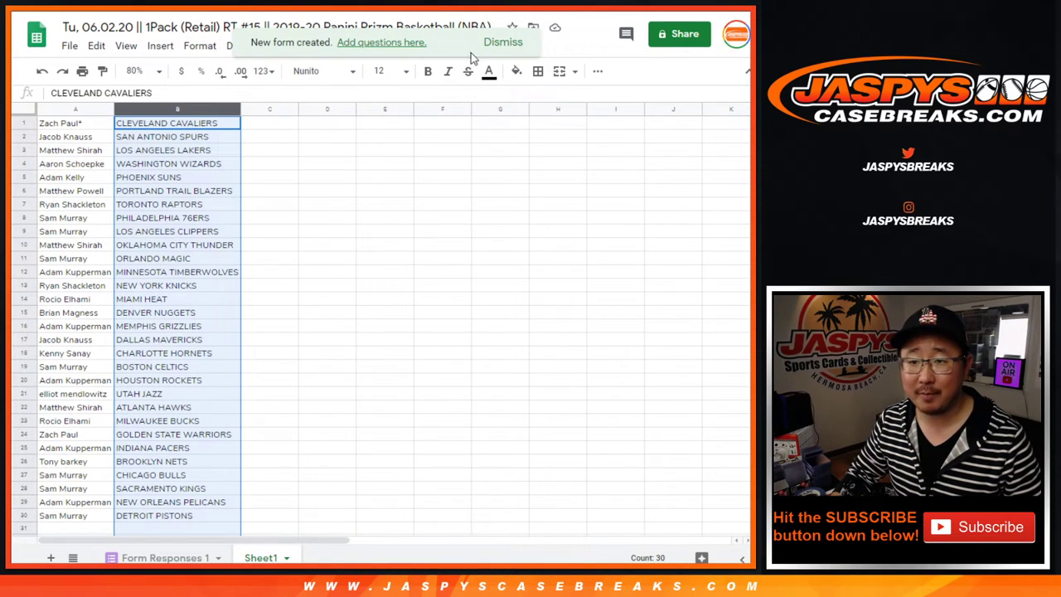
{"action": "left_click", "coordinate": [489, 41]}
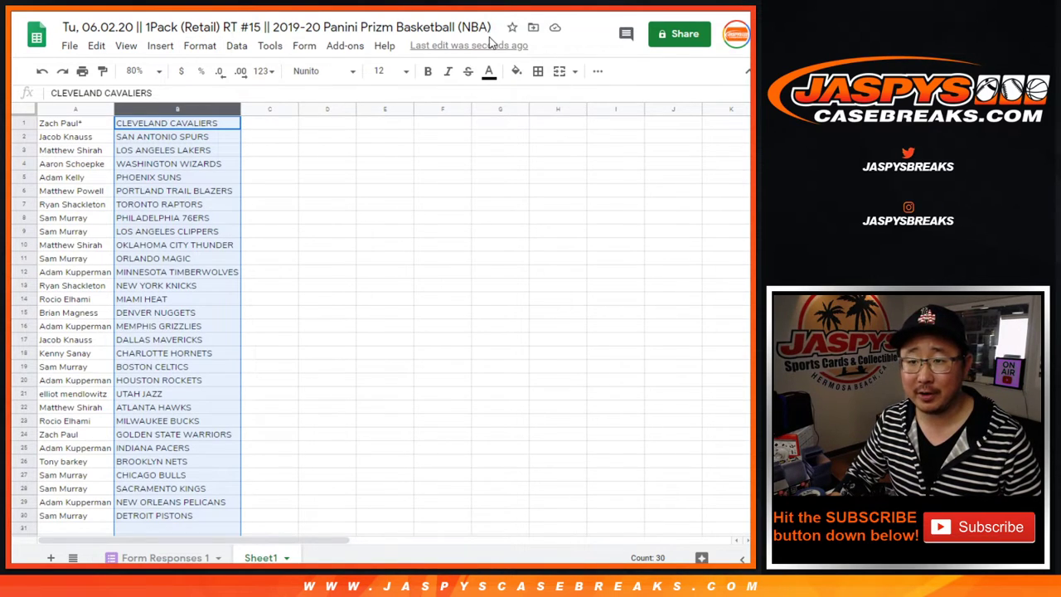
- Try deleting the Form Responses 1 sheet, acknowledge the linked-sheet error, and return to Sheet1
{"action": "left_click", "coordinate": [221, 559]}
{"action": "left_click", "coordinate": [218, 558]}
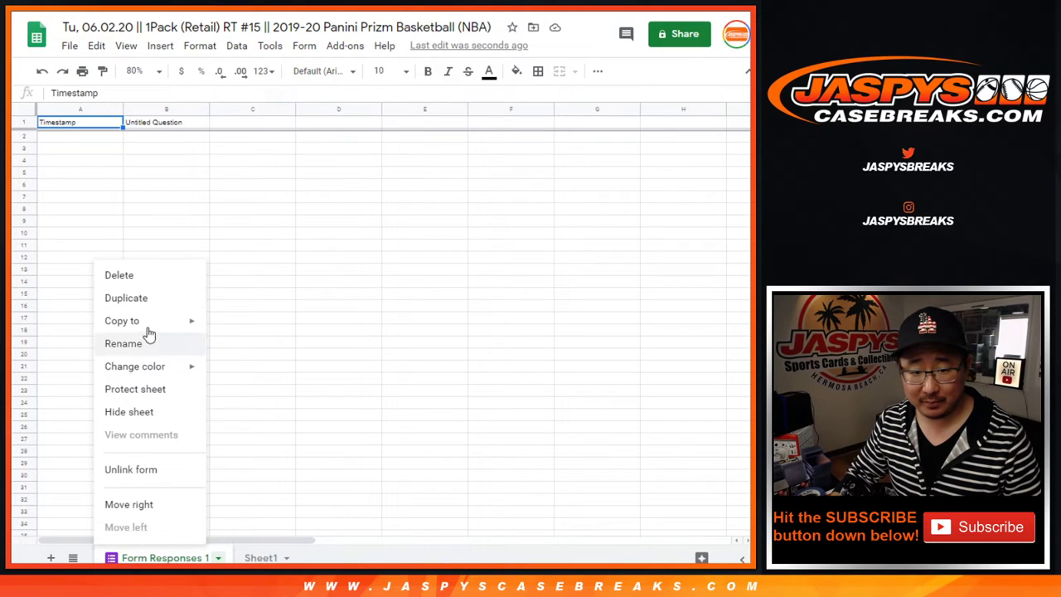
{"action": "left_click", "coordinate": [133, 276]}
{"action": "left_click", "coordinate": [555, 332]}
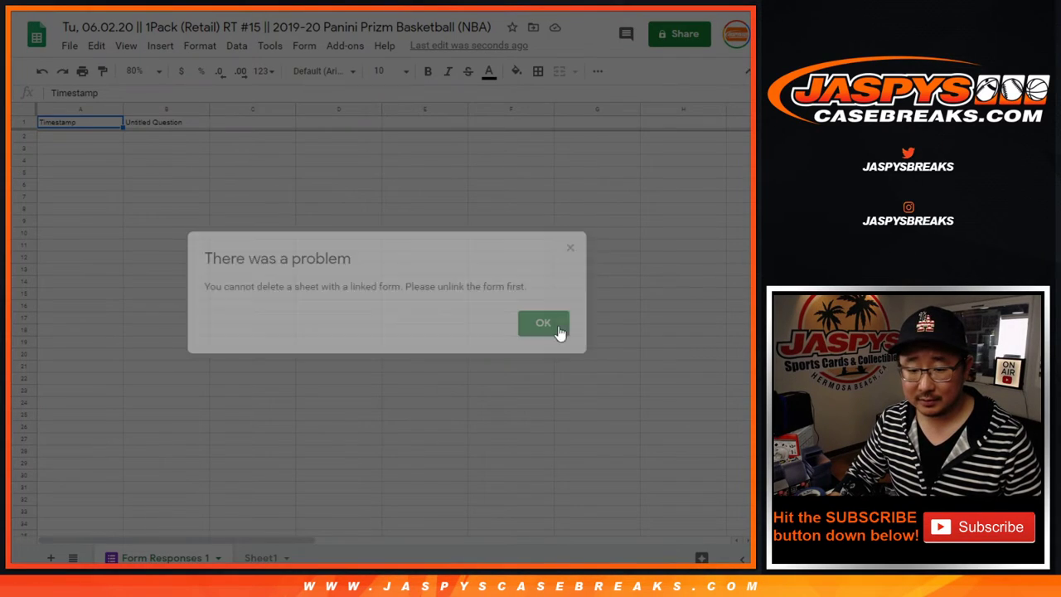
{"action": "left_click", "coordinate": [531, 329]}
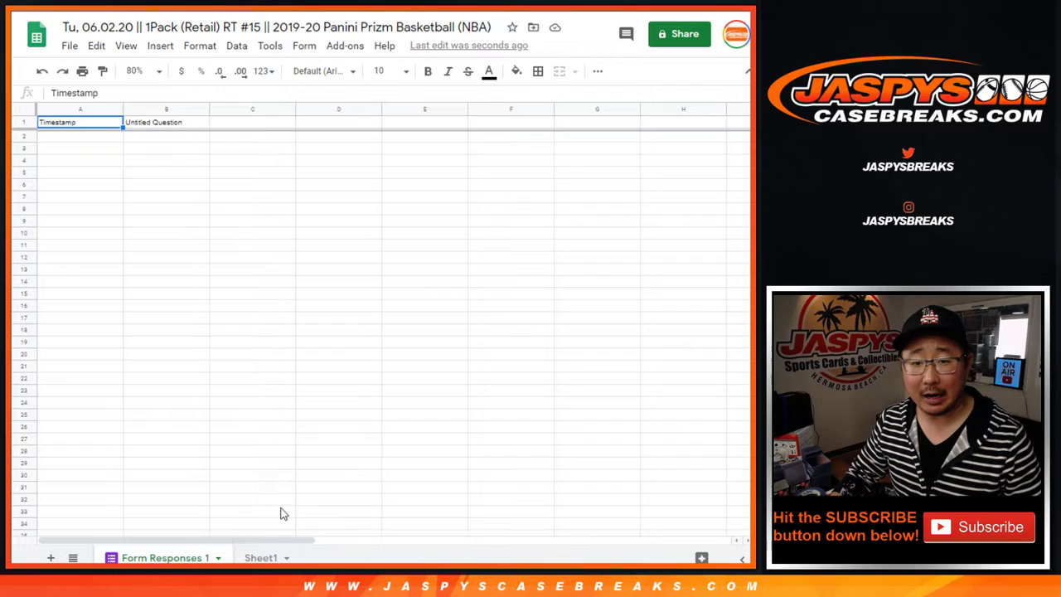
{"action": "left_click", "coordinate": [257, 557]}
- Sort the table A to Z by team, then give all cells borders and centred text
{"action": "left_click", "coordinate": [237, 49]}
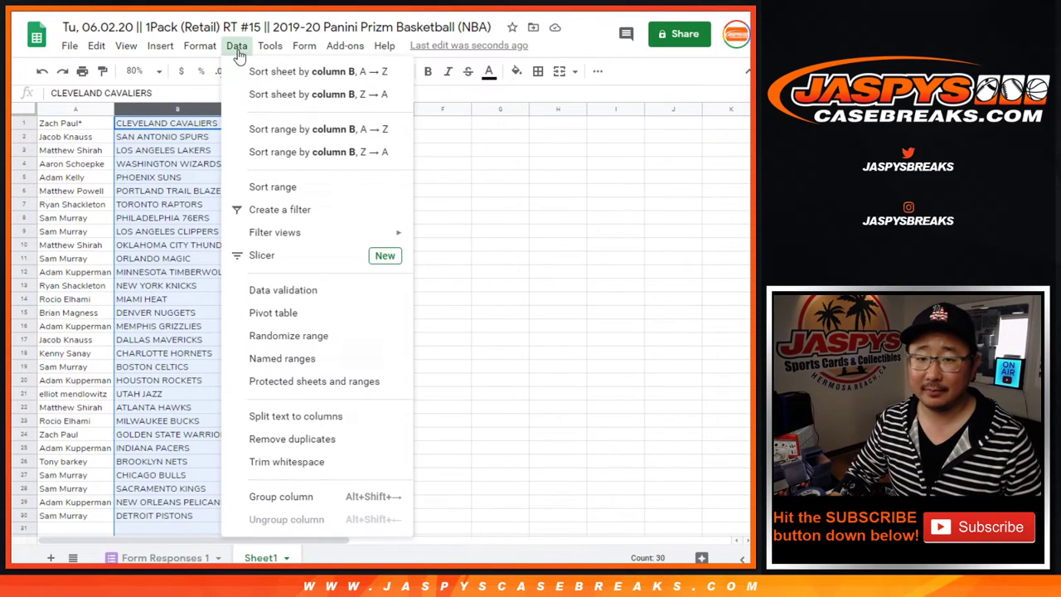
{"action": "left_click", "coordinate": [273, 71]}
{"action": "left_click", "coordinate": [74, 150]}
{"action": "key", "text": "ctrl+a"}
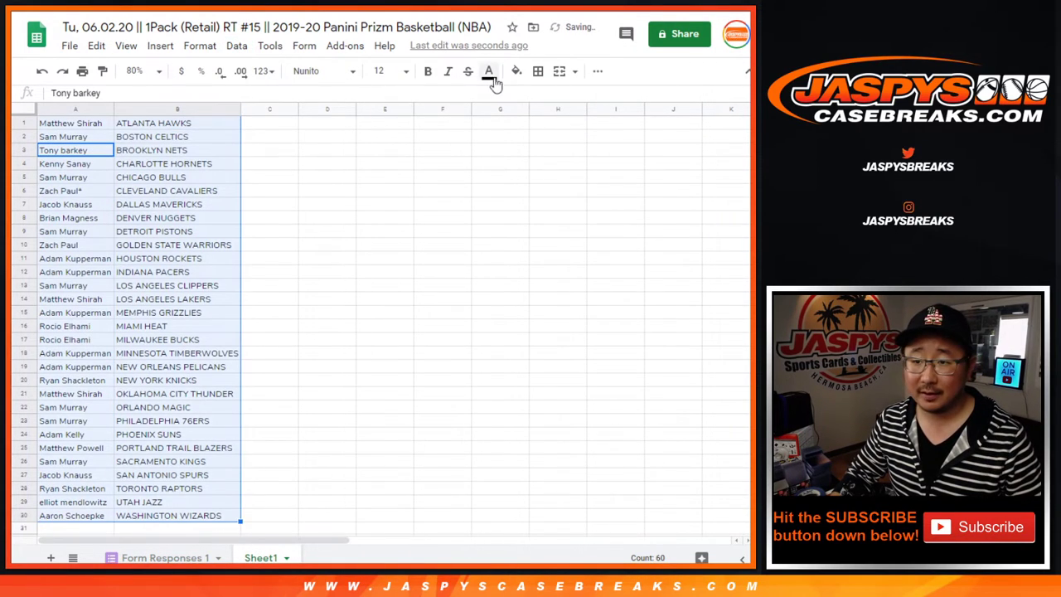
{"action": "left_click", "coordinate": [538, 71]}
{"action": "left_click", "coordinate": [544, 97]}
{"action": "left_click", "coordinate": [597, 71]}
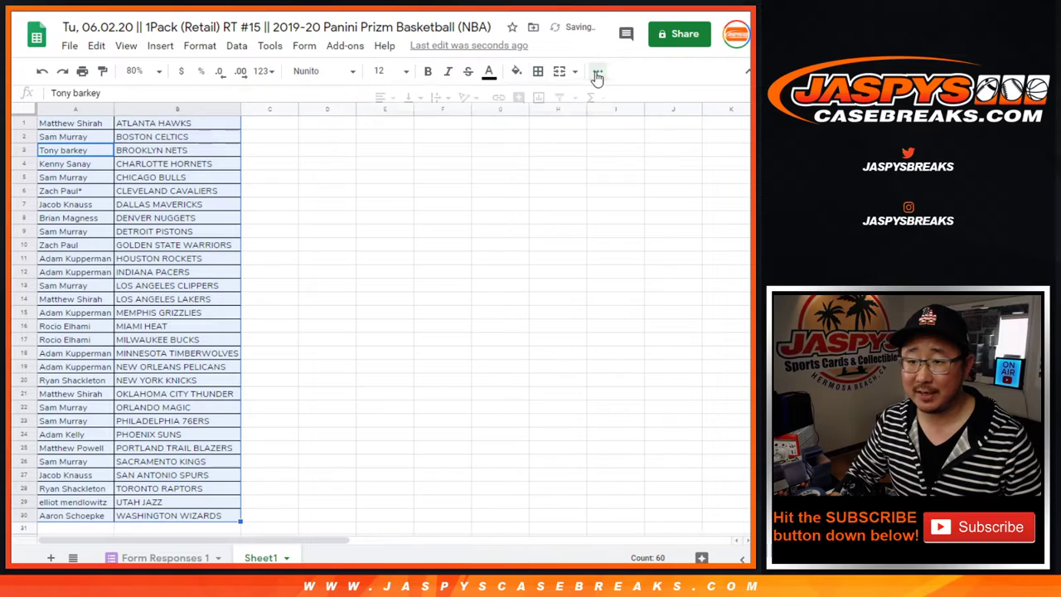
{"action": "left_click", "coordinate": [388, 101]}
{"action": "left_click", "coordinate": [396, 121]}
- Set up printing in portrait with the workbook title as a header, and continue to the printer
{"action": "left_click", "coordinate": [82, 71]}
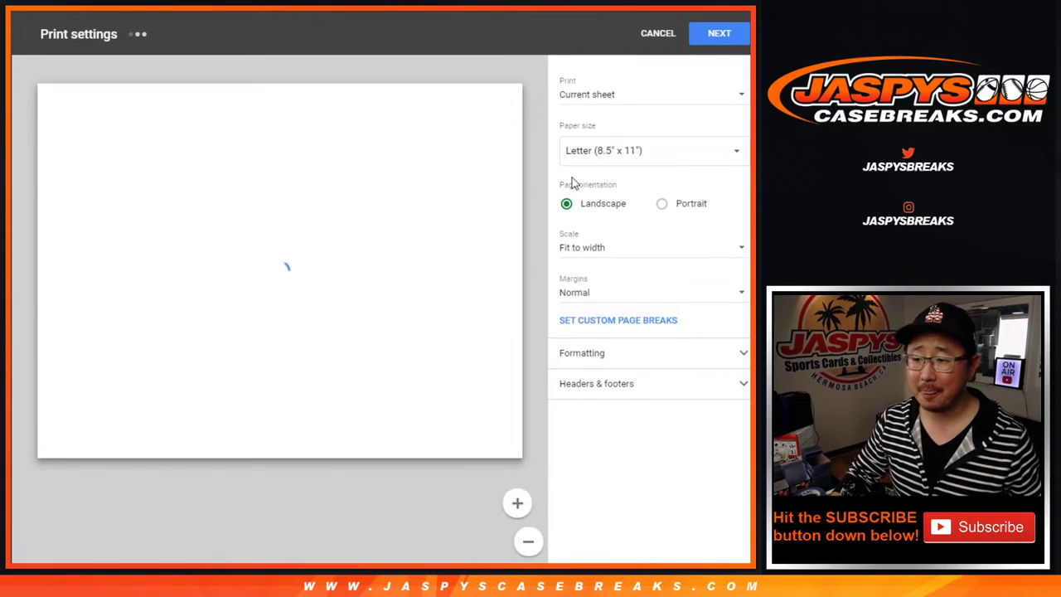
{"action": "left_click", "coordinate": [688, 207]}
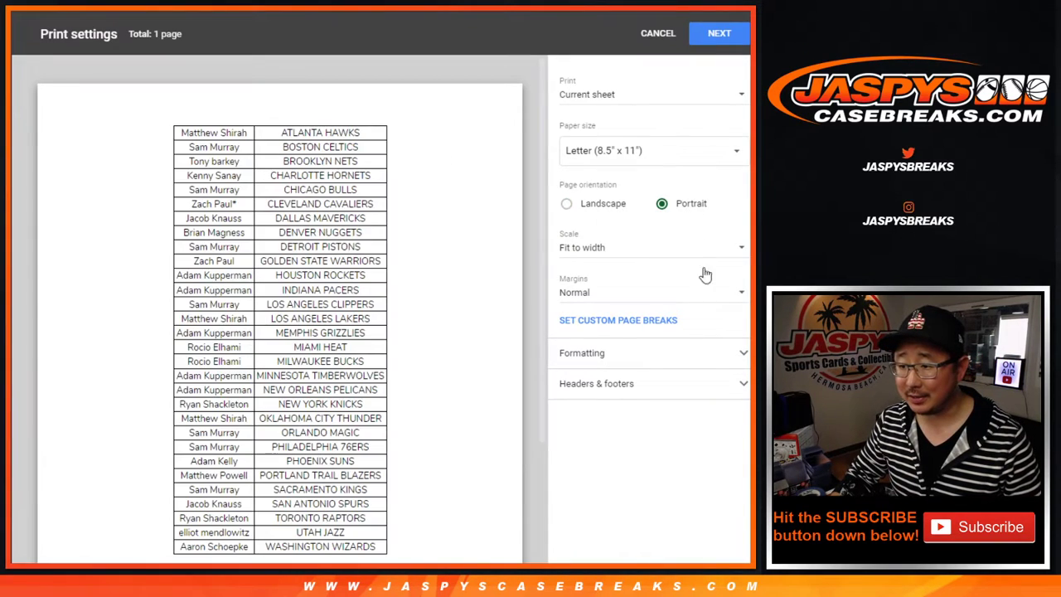
{"action": "left_click", "coordinate": [617, 386]}
{"action": "left_click", "coordinate": [566, 438]}
{"action": "left_click", "coordinate": [721, 34]}
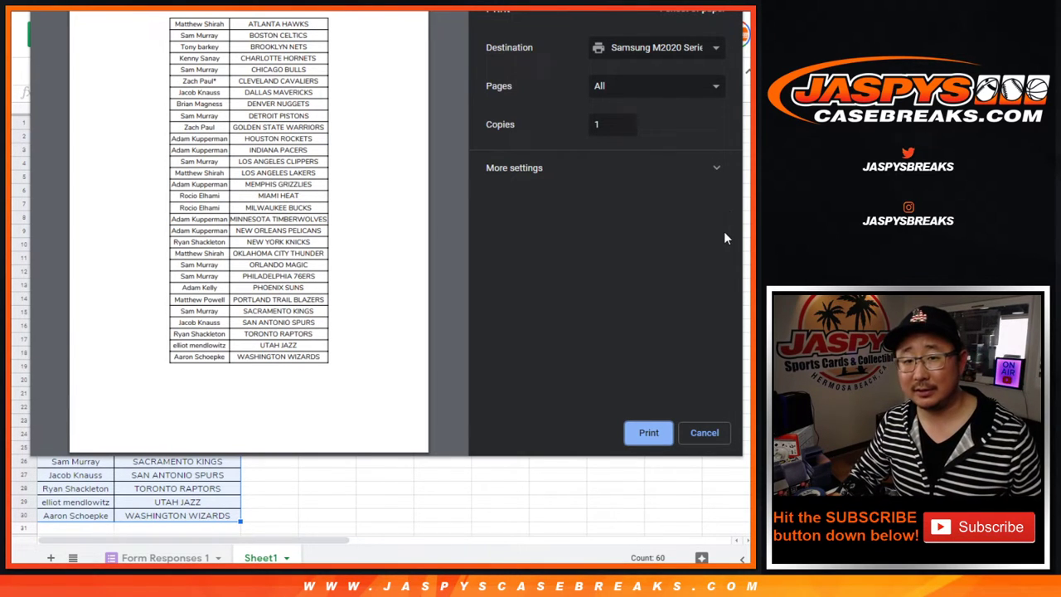
- Print the bordered list of 30 customer and team pairs
{"action": "left_click", "coordinate": [641, 423]}
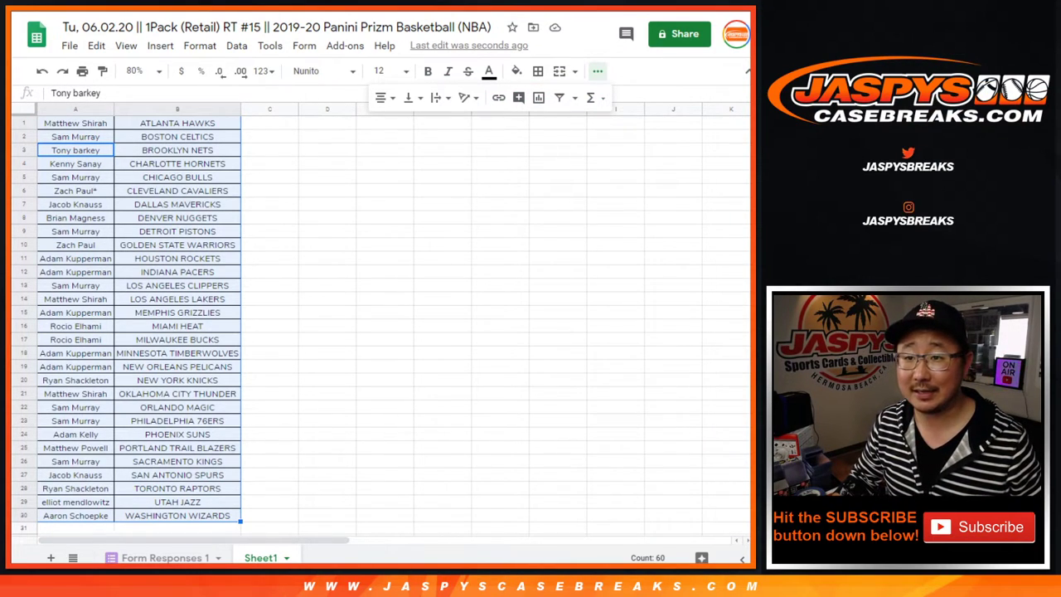
- Load names A1:A30 into the List Randomizer and roll two dice totalling 10
{"action": "left_click", "coordinate": [63, 124]}
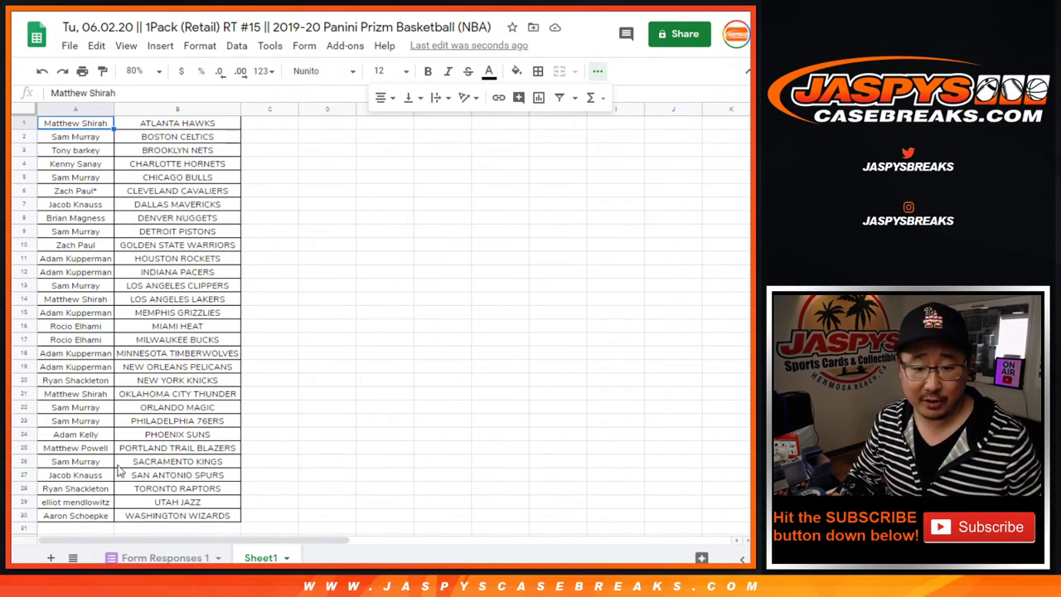
{"action": "left_click", "coordinate": [99, 515], "text": "shift"}
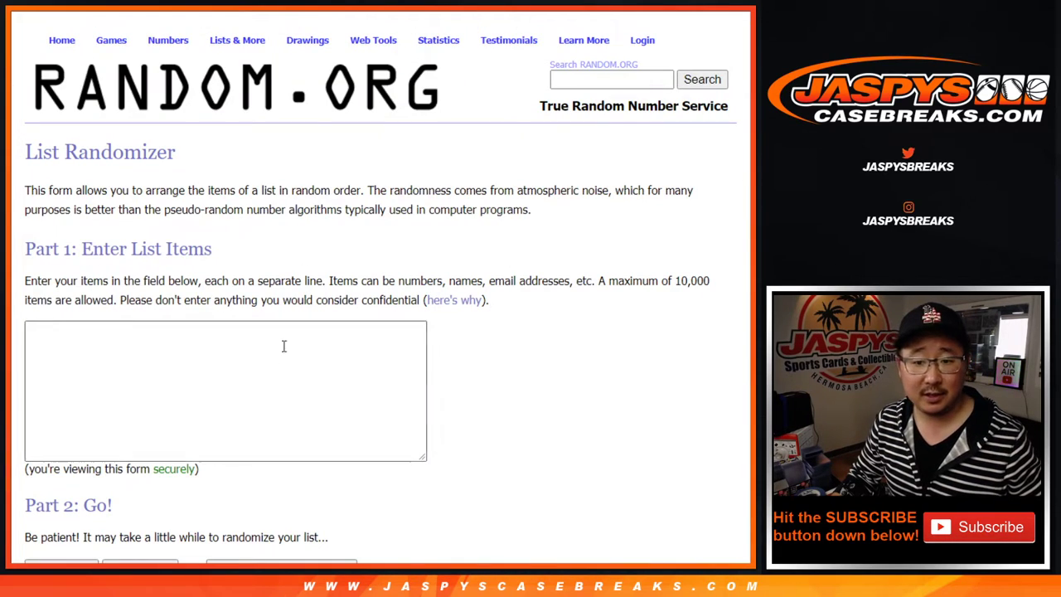
{"action": "key", "text": "ctrl+v"}
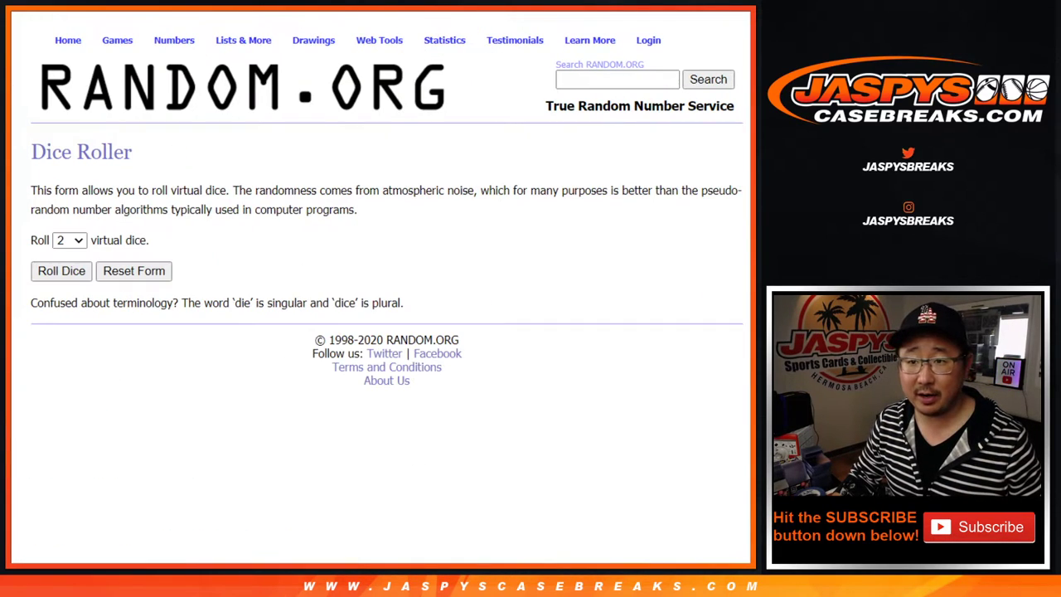
{"action": "left_click", "coordinate": [61, 271]}
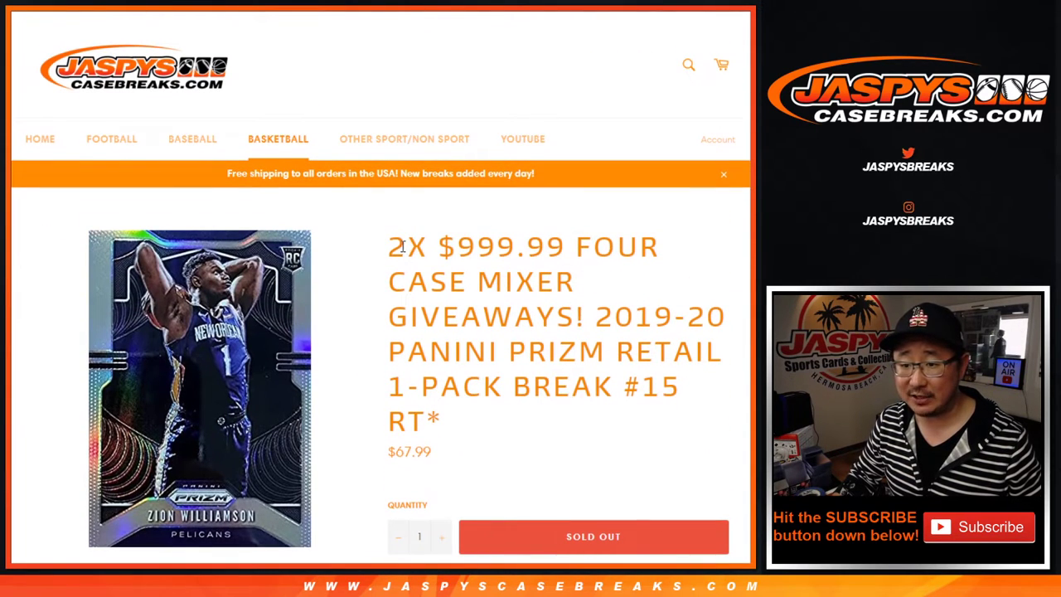
- Highlight the $999.99 mixer prize in the title, then shuffle the names until randomized 10 times
{"action": "left_click_drag", "start_coordinate": [405, 246], "coordinate": [497, 247]}
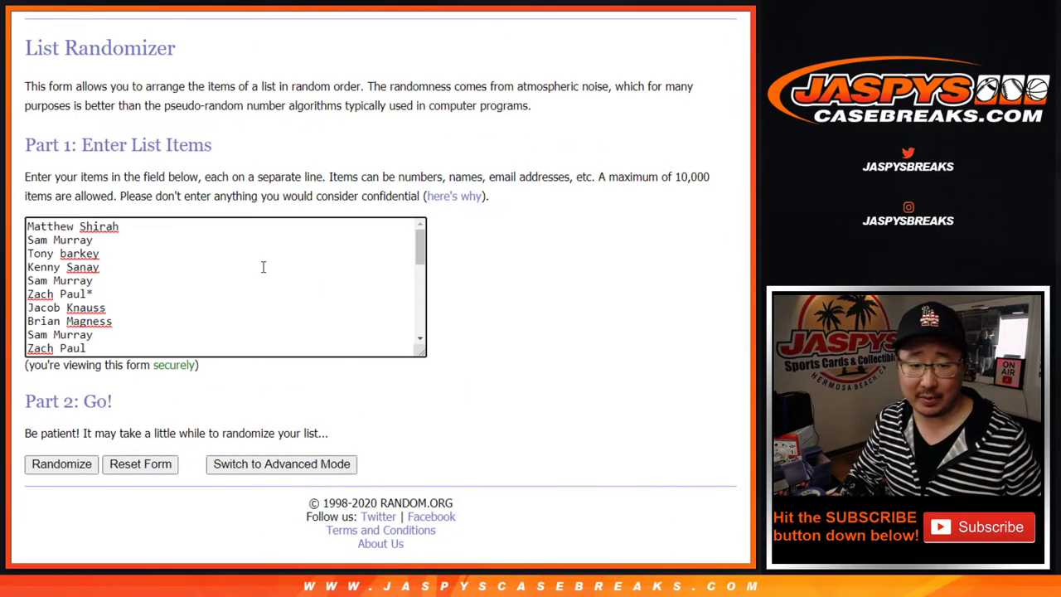
{"action": "left_click", "coordinate": [48, 469]}
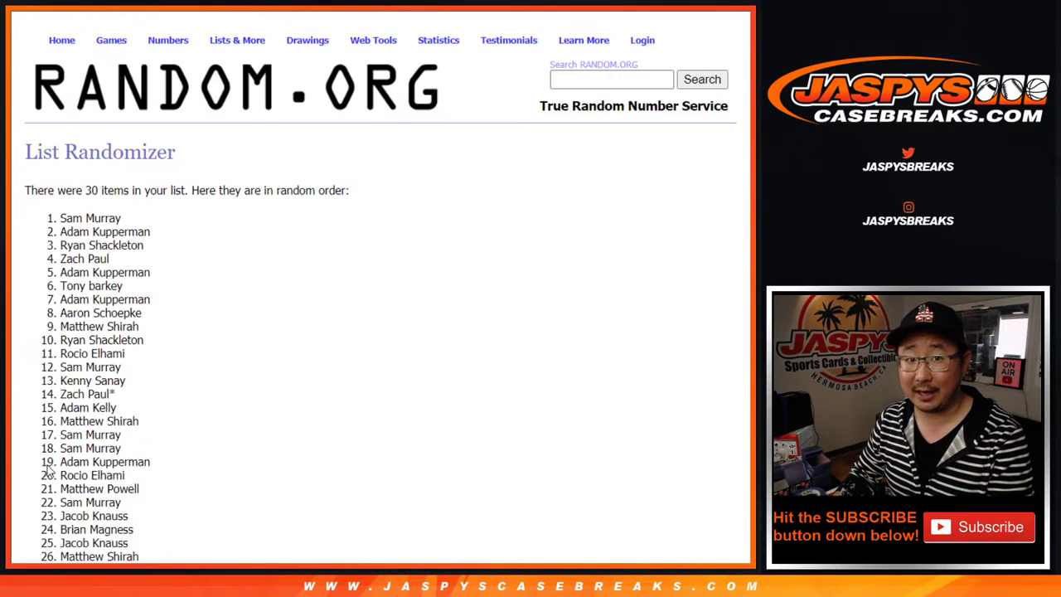
{"action": "scroll", "coordinate": [49, 469], "scroll_direction": "down", "scroll_amount": 5}
{"action": "scroll", "coordinate": [48, 469], "scroll_direction": "down", "scroll_amount": 3}
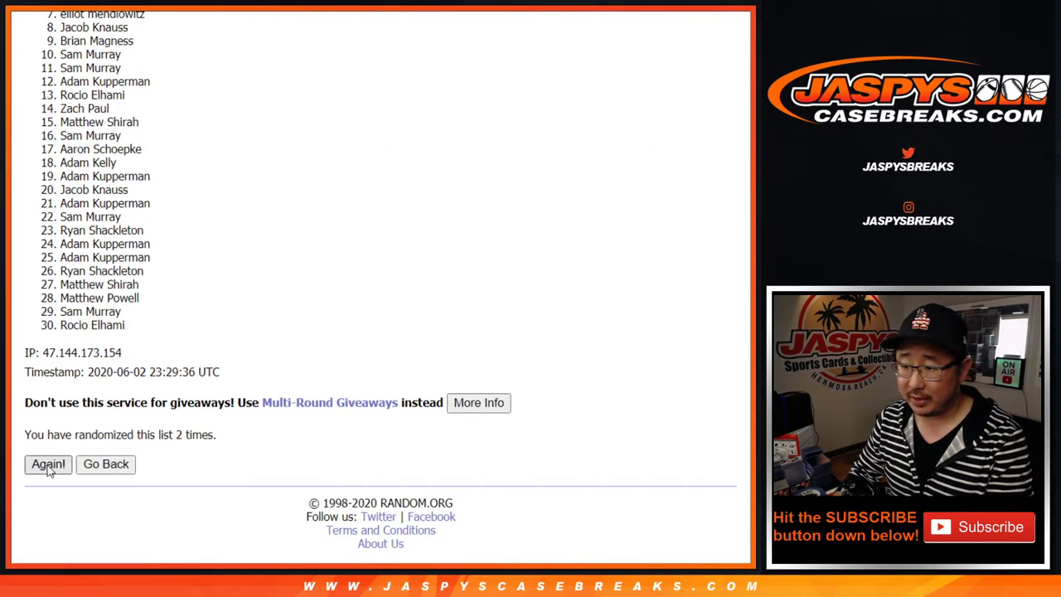
{"action": "left_click", "coordinate": [48, 465]}
{"action": "left_click", "coordinate": [48, 466]}
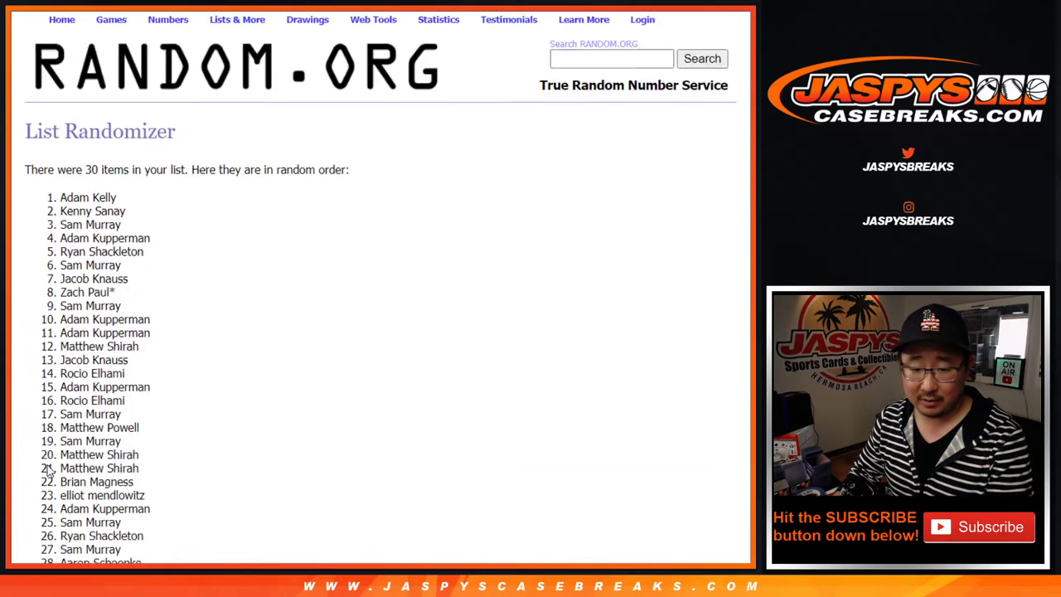
{"action": "left_click", "coordinate": [48, 465]}
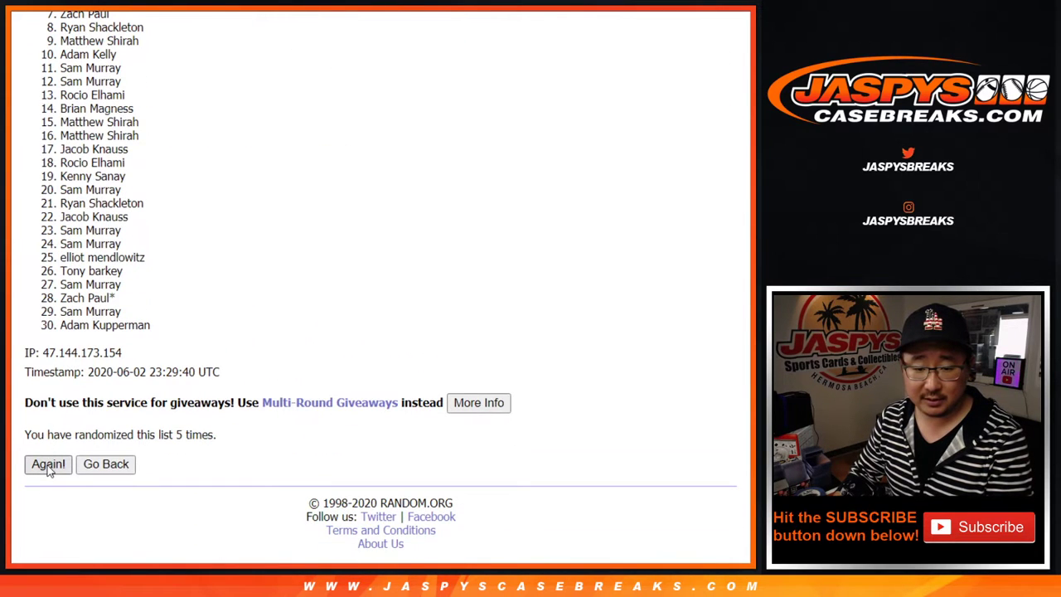
{"action": "left_click", "coordinate": [48, 466]}
{"action": "left_click", "coordinate": [48, 466]}
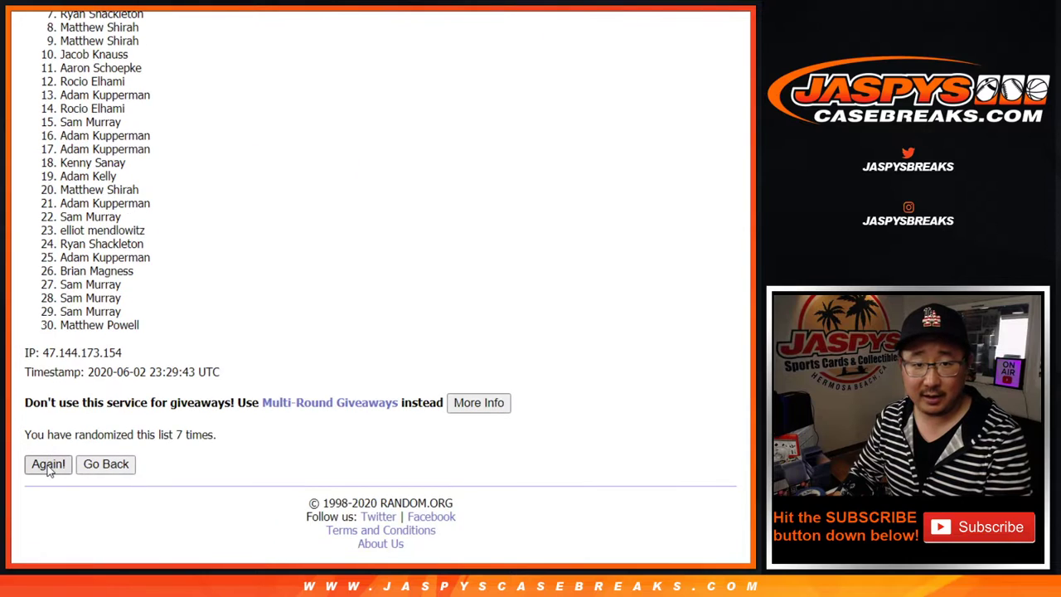
{"action": "left_click", "coordinate": [48, 466]}
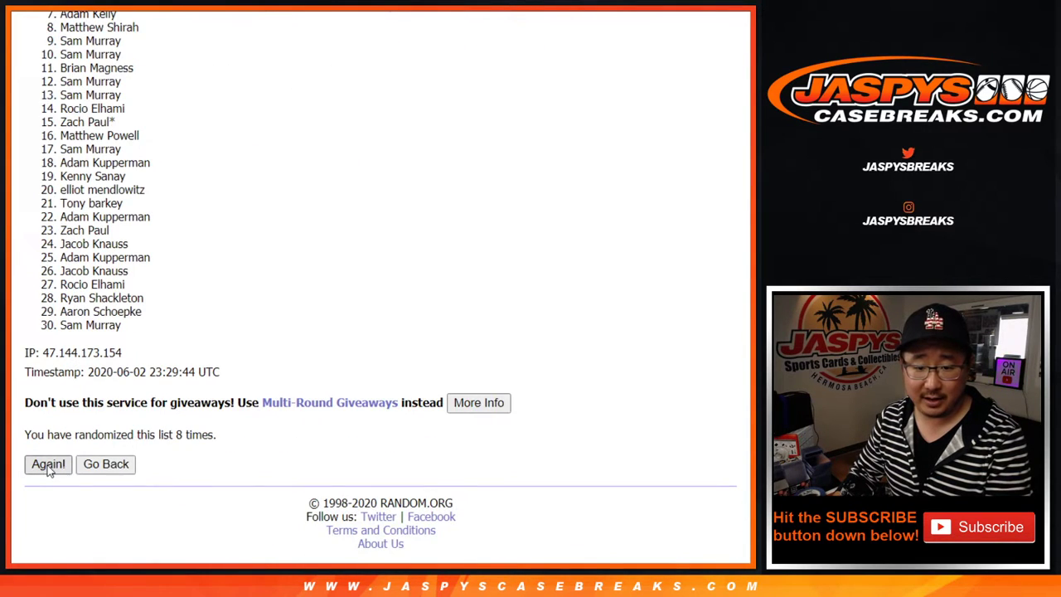
{"action": "left_click", "coordinate": [48, 466]}
- Run the tenth and final shuffle, then highlight names 1 and 2 at the top of the list
{"action": "key", "text": "Return"}
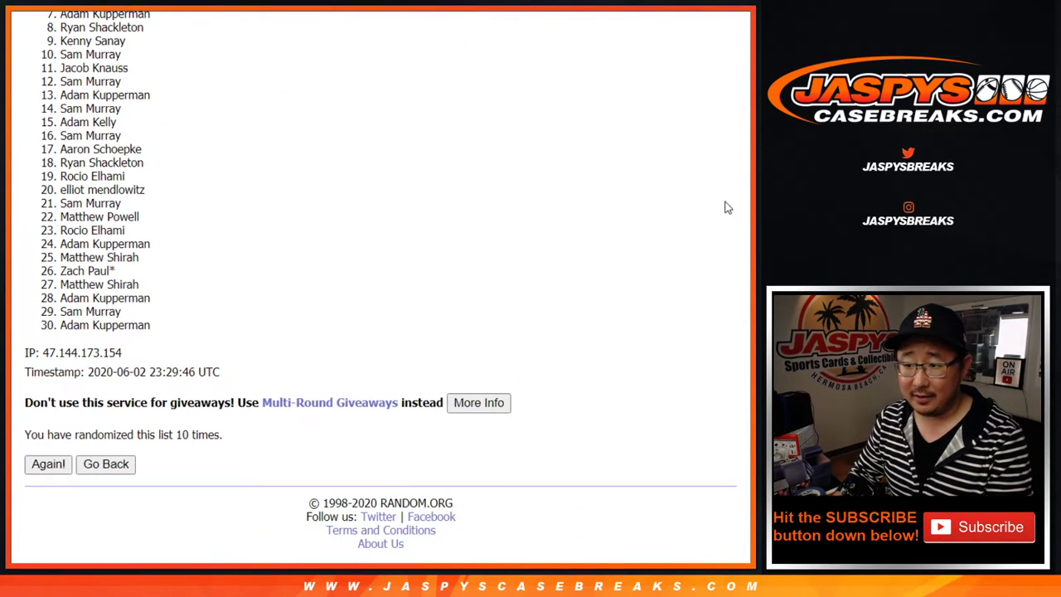
{"action": "scroll", "coordinate": [380, 285], "scroll_direction": "up", "scroll_amount": 2}
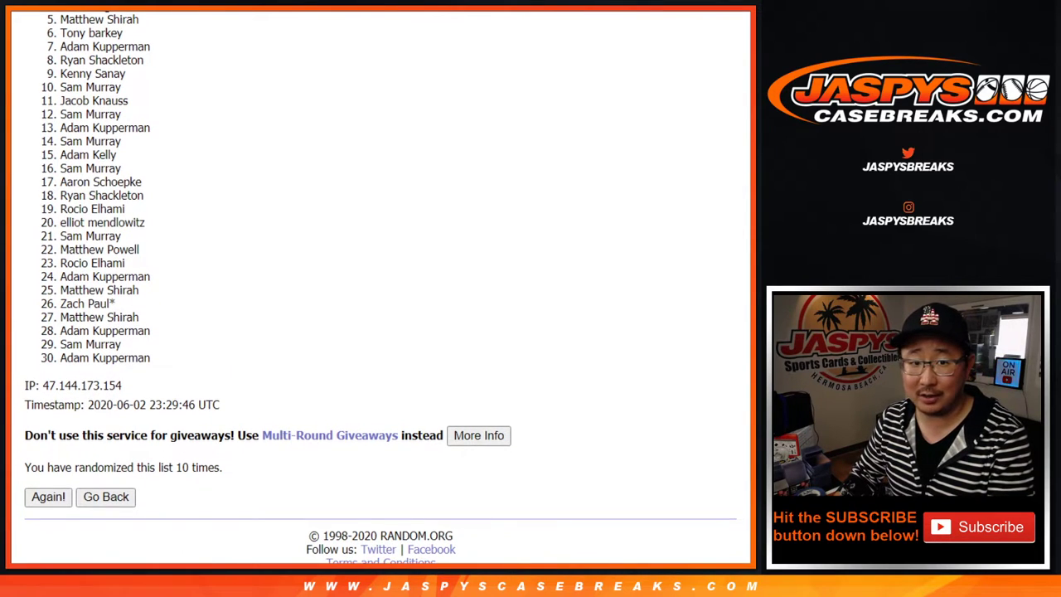
{"action": "scroll", "coordinate": [381, 286], "scroll_direction": "up", "scroll_amount": 1}
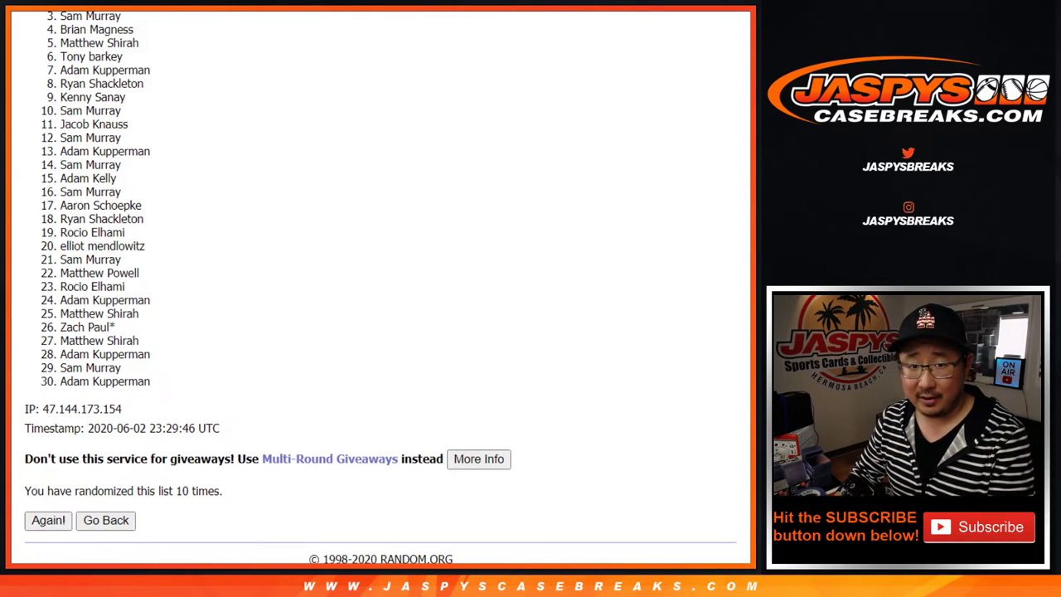
{"action": "scroll", "coordinate": [381, 287], "scroll_direction": "up", "scroll_amount": 1}
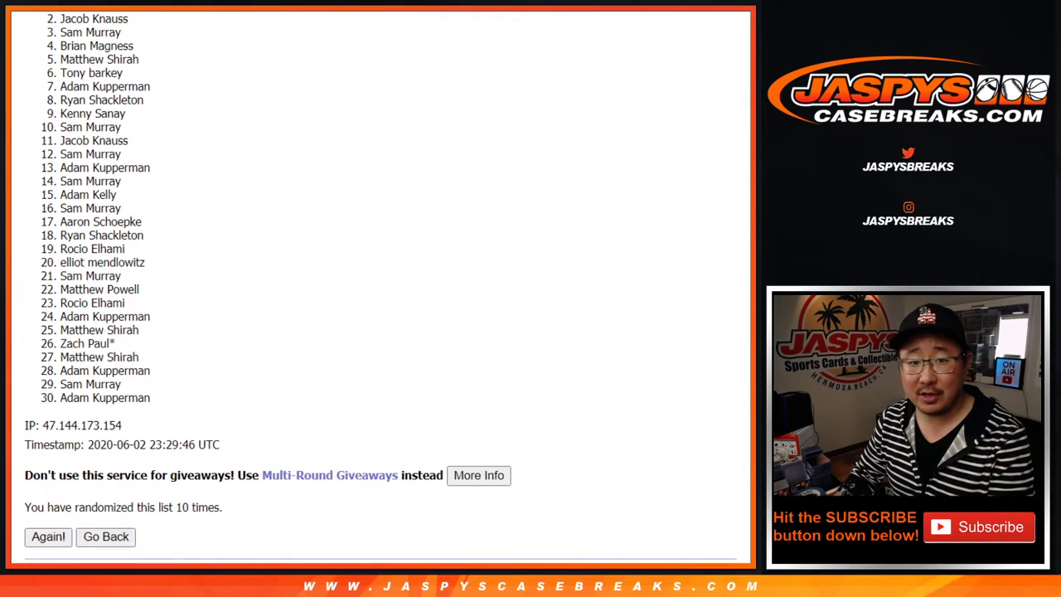
{"action": "scroll", "coordinate": [380, 285], "scroll_direction": "up", "scroll_amount": 1}
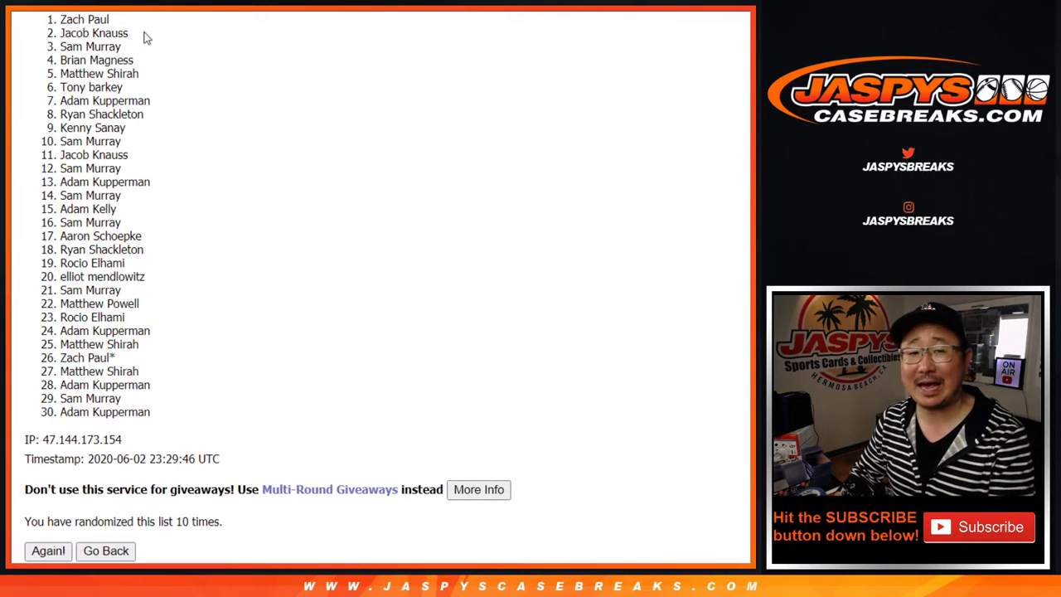
{"action": "scroll", "coordinate": [64, 22], "scroll_direction": "up", "scroll_amount": 1}
{"action": "left_click_drag", "start_coordinate": [60, 28], "coordinate": [130, 48]}
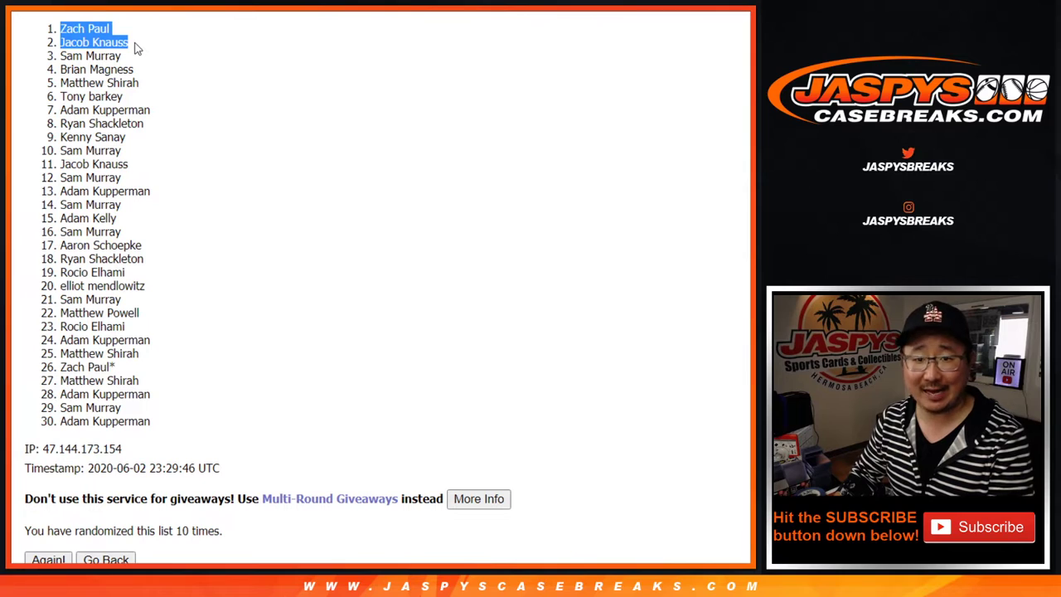